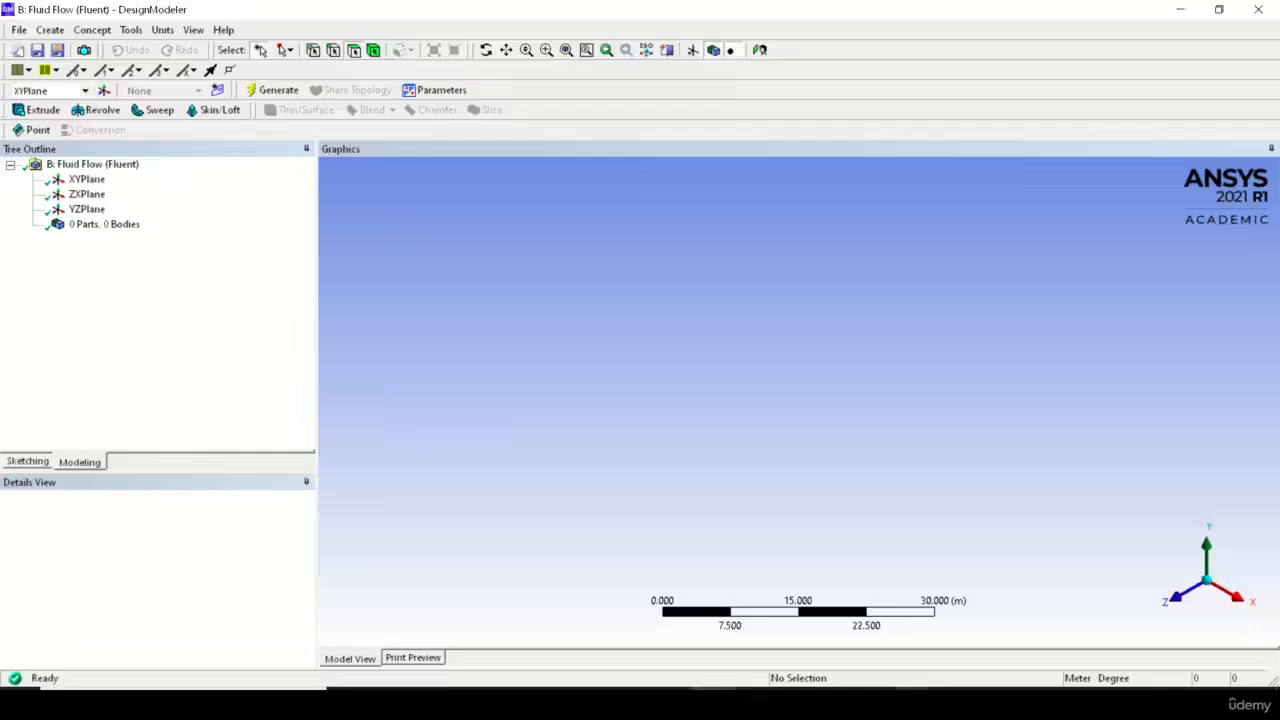
pyautogui.click(873, 704)
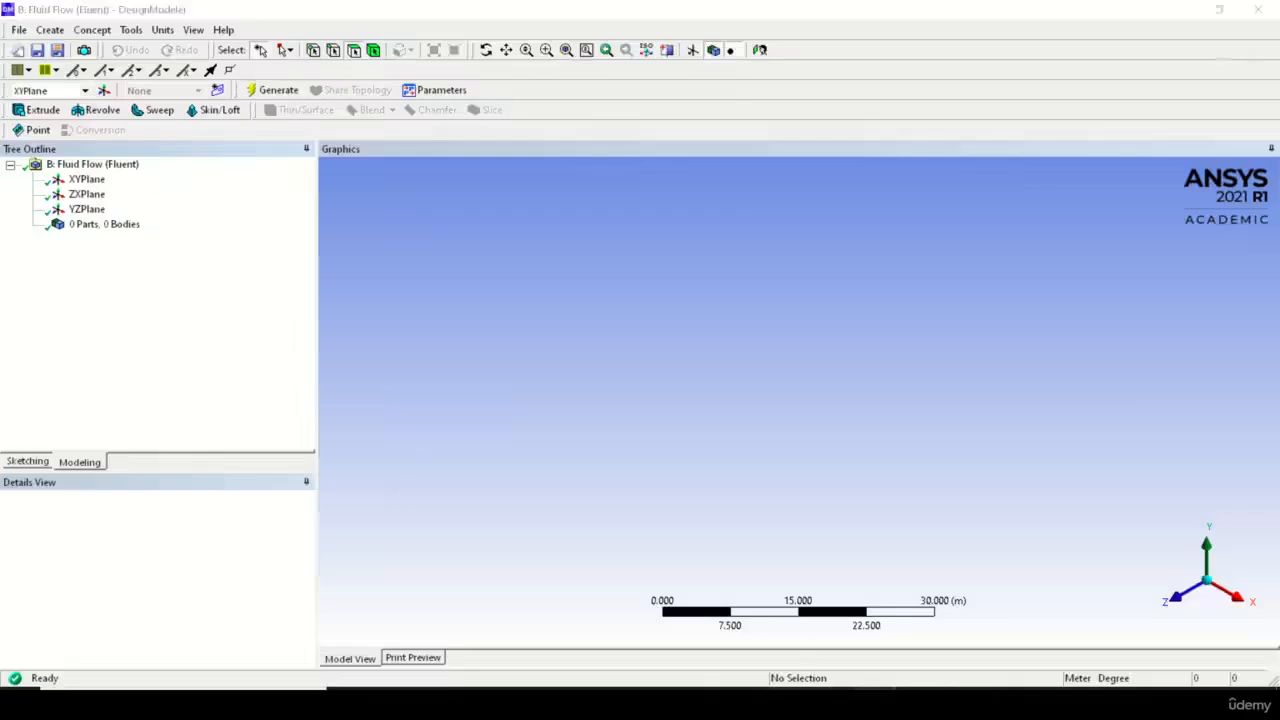
pyautogui.click(873, 704)
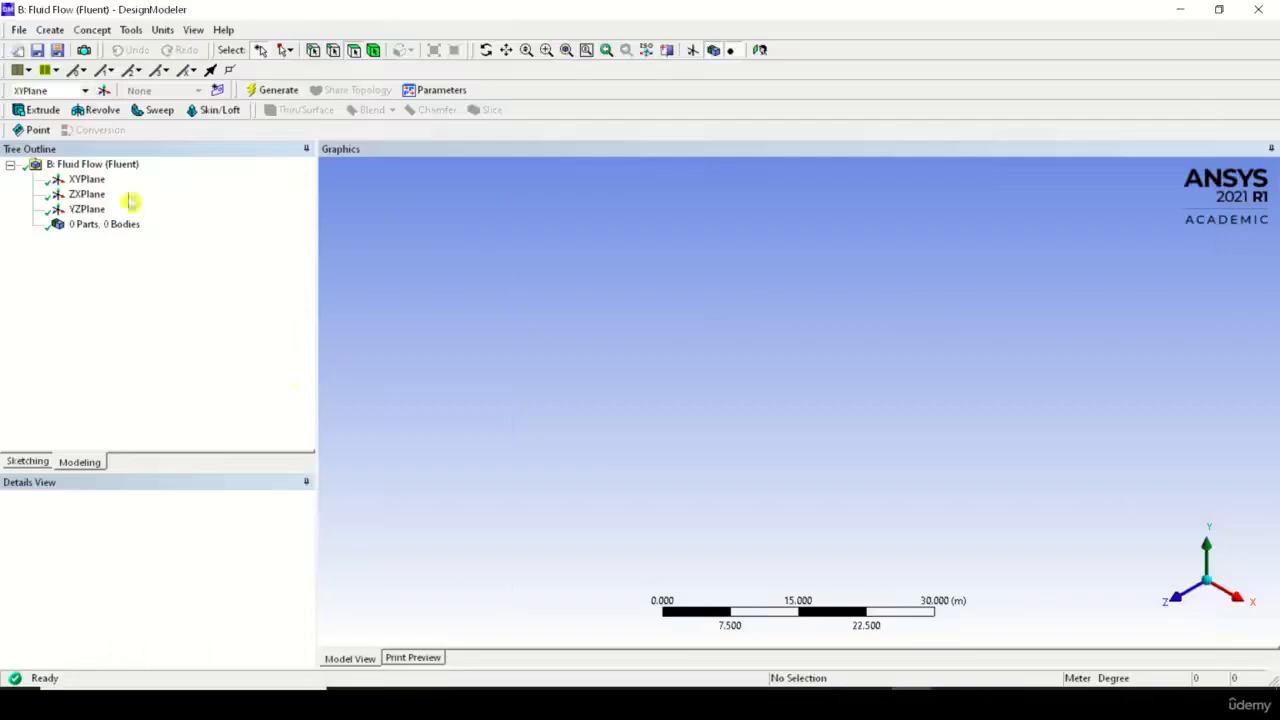
# Sketch a circle about 47 m in diameter on the YZPlane, centred at the origin
pyautogui.click(86, 209)
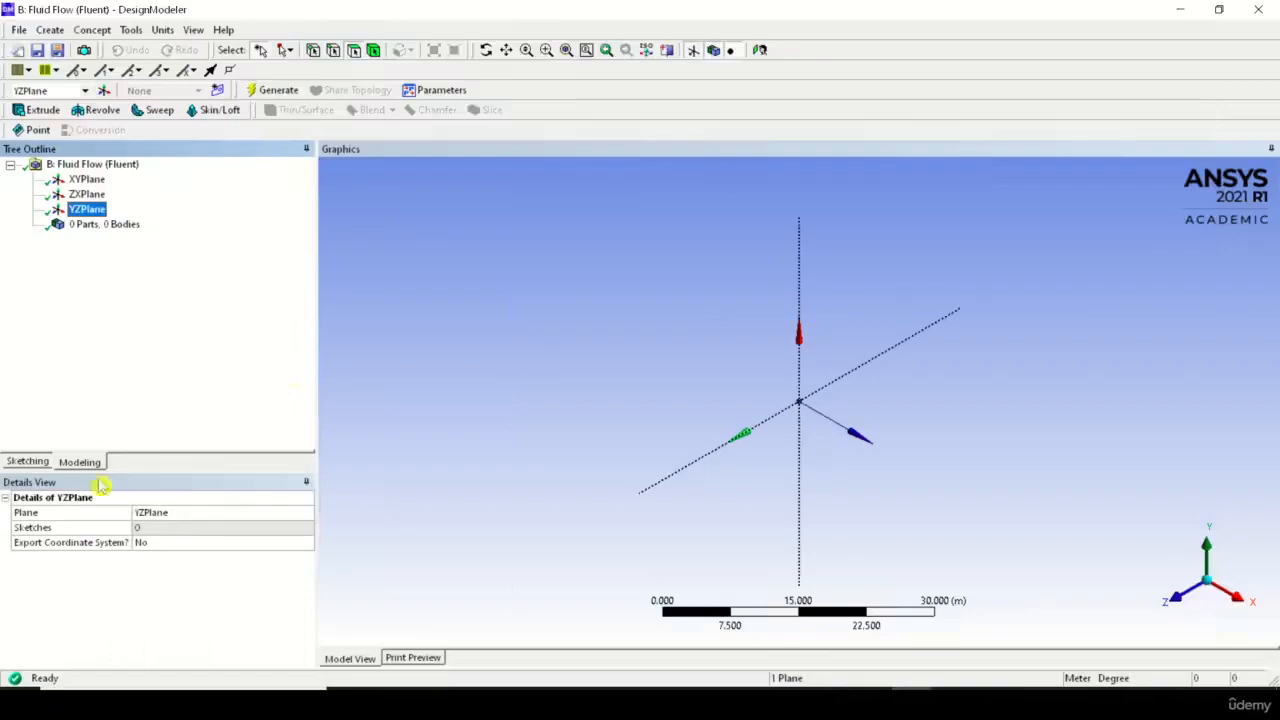
pyautogui.click(20, 465)
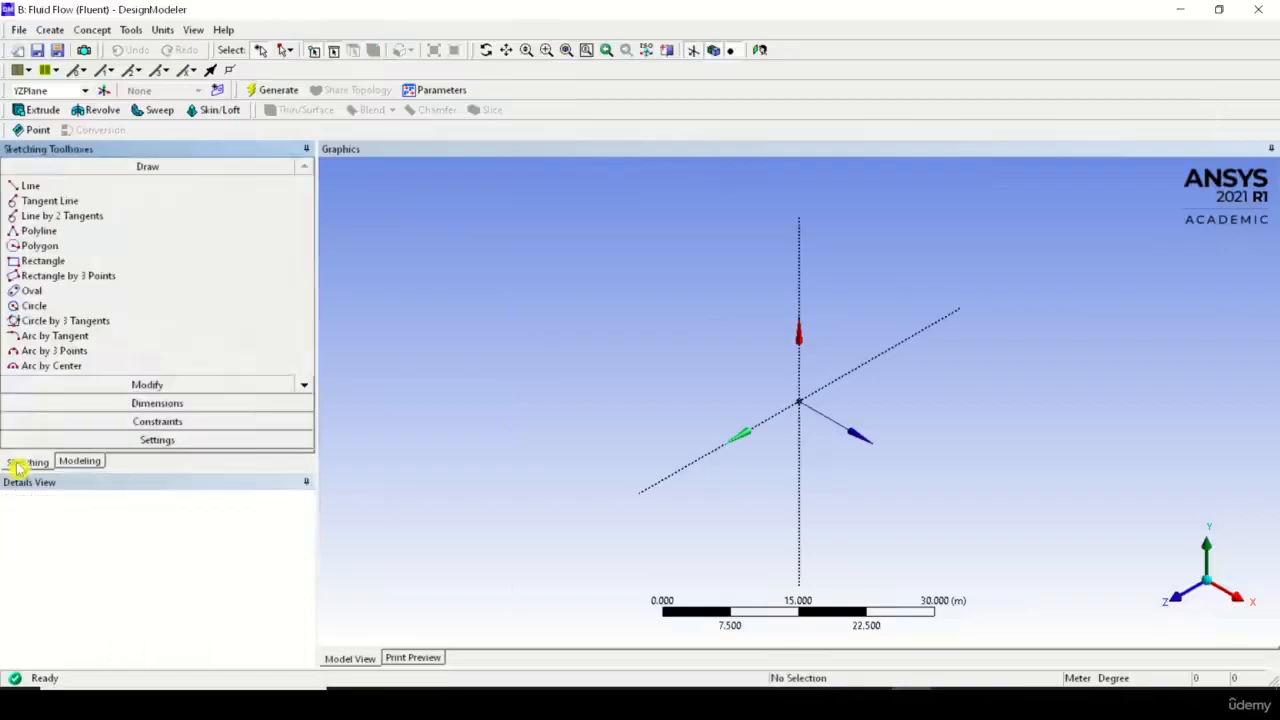
pyautogui.click(98, 463)
pyautogui.click(46, 464)
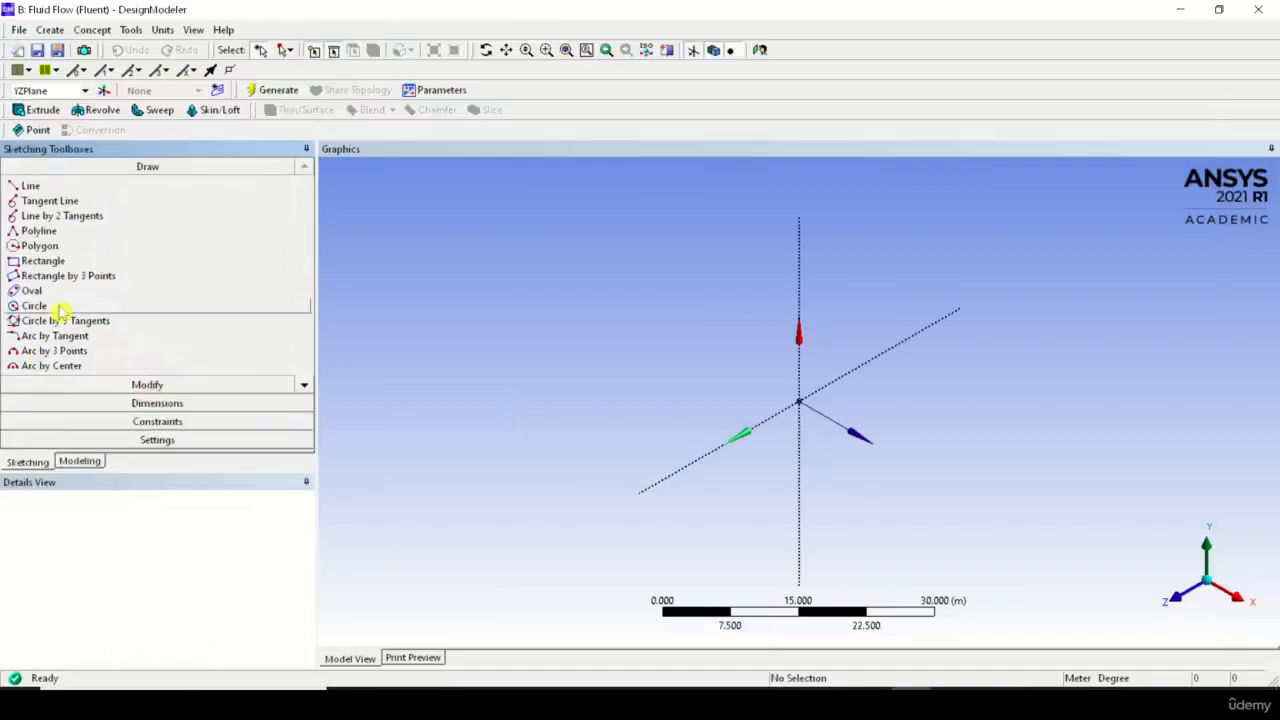
pyautogui.click(1245, 603)
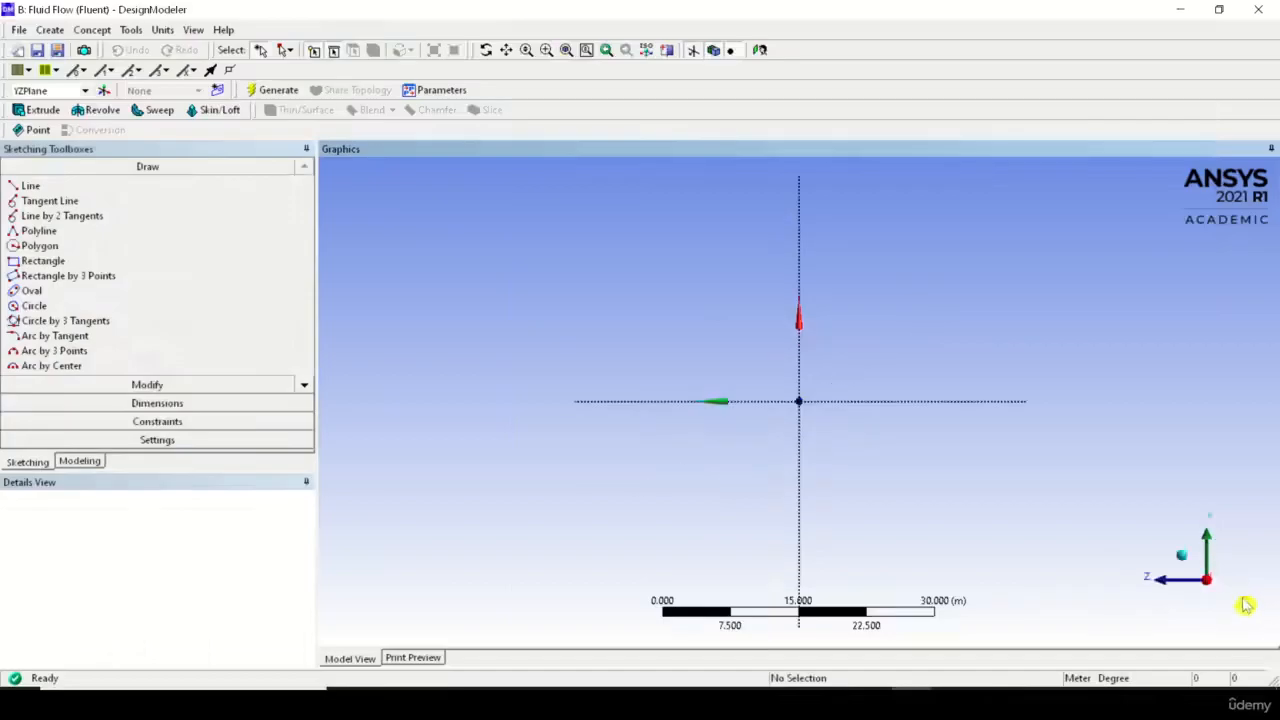
pyautogui.click(38, 306)
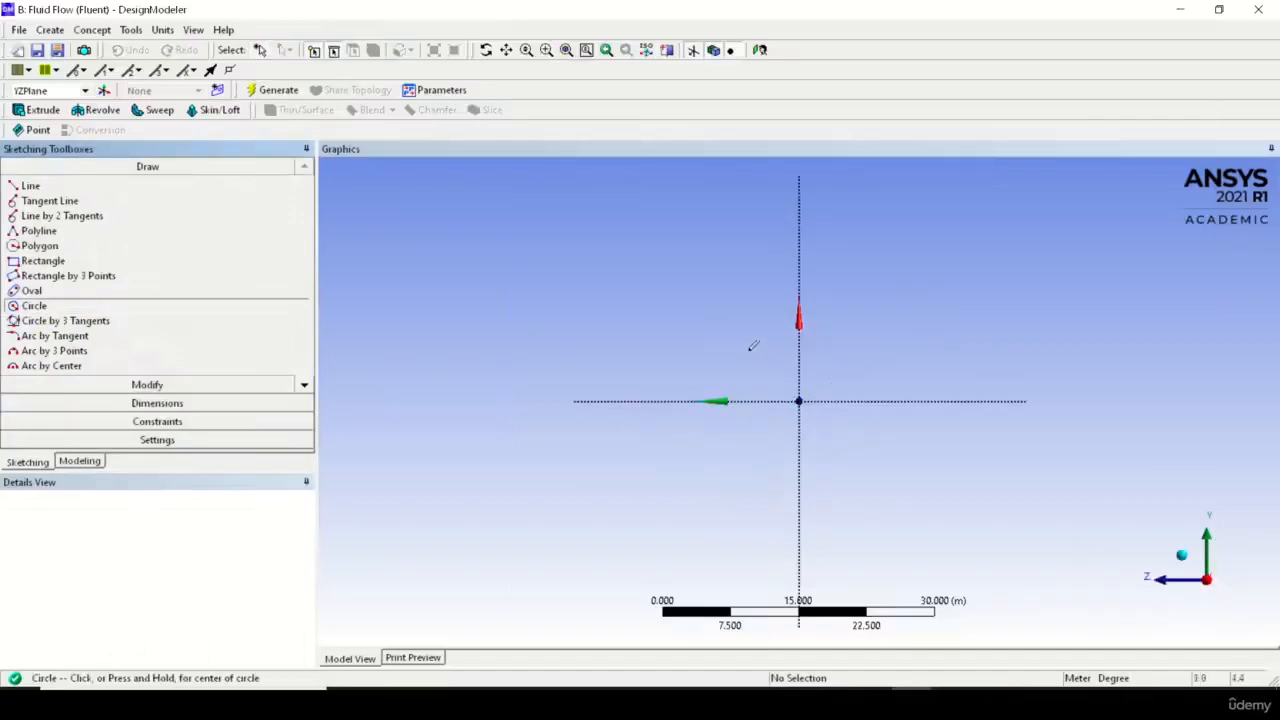
pyautogui.click(798, 401)
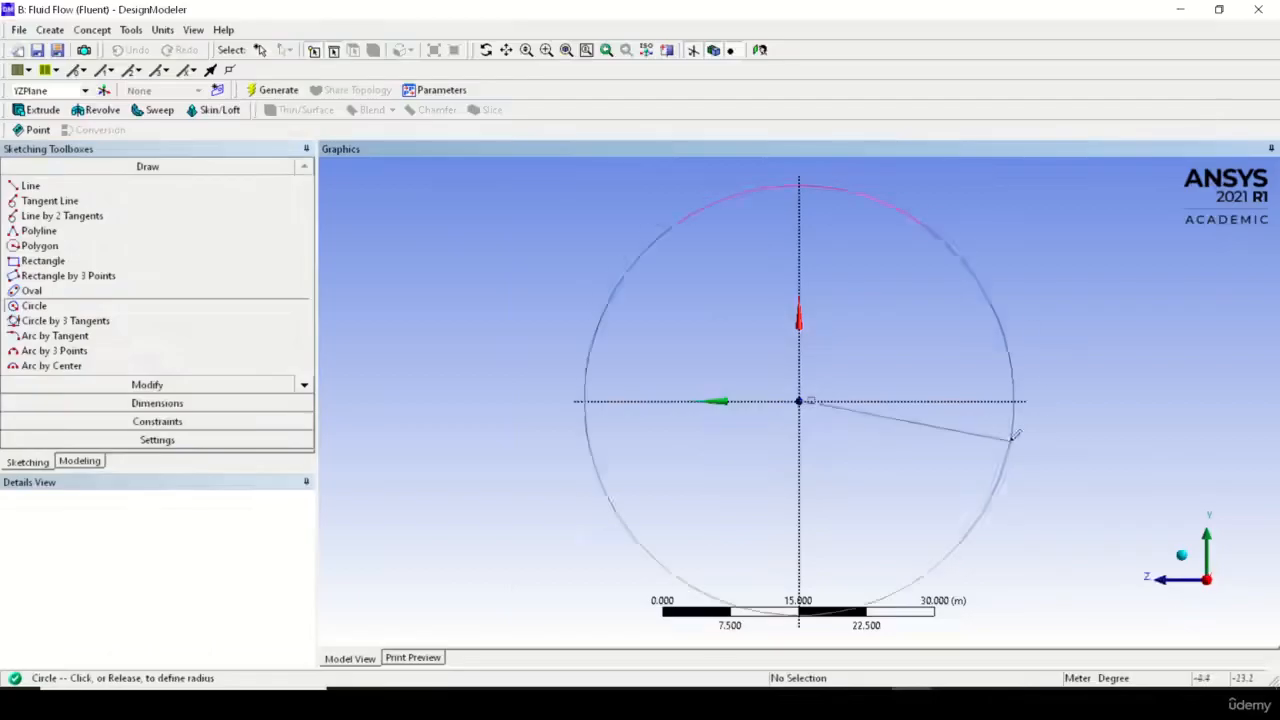
pyautogui.click(1012, 435)
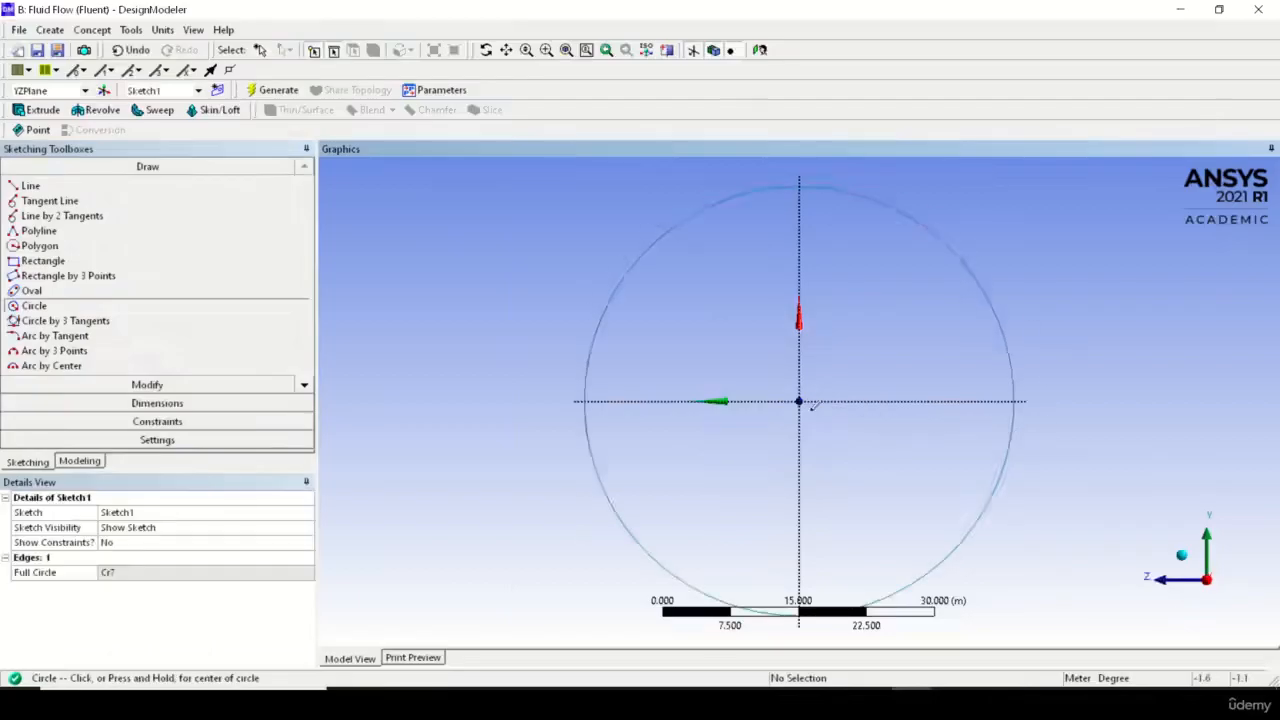
pyautogui.scroll(1, 832, 399)
pyautogui.scroll(-2, 835, 398)
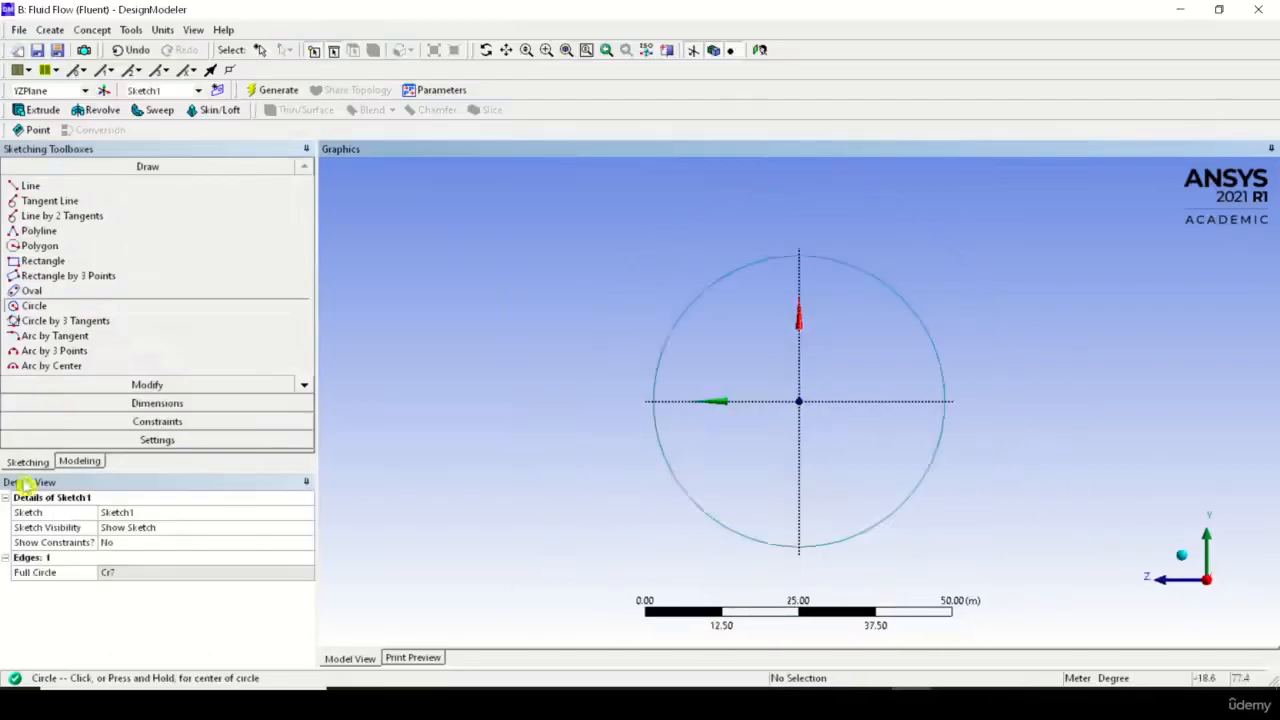
# Add a diameter dimension to the sketched circle and place it outside the circle
pyautogui.click(173, 405)
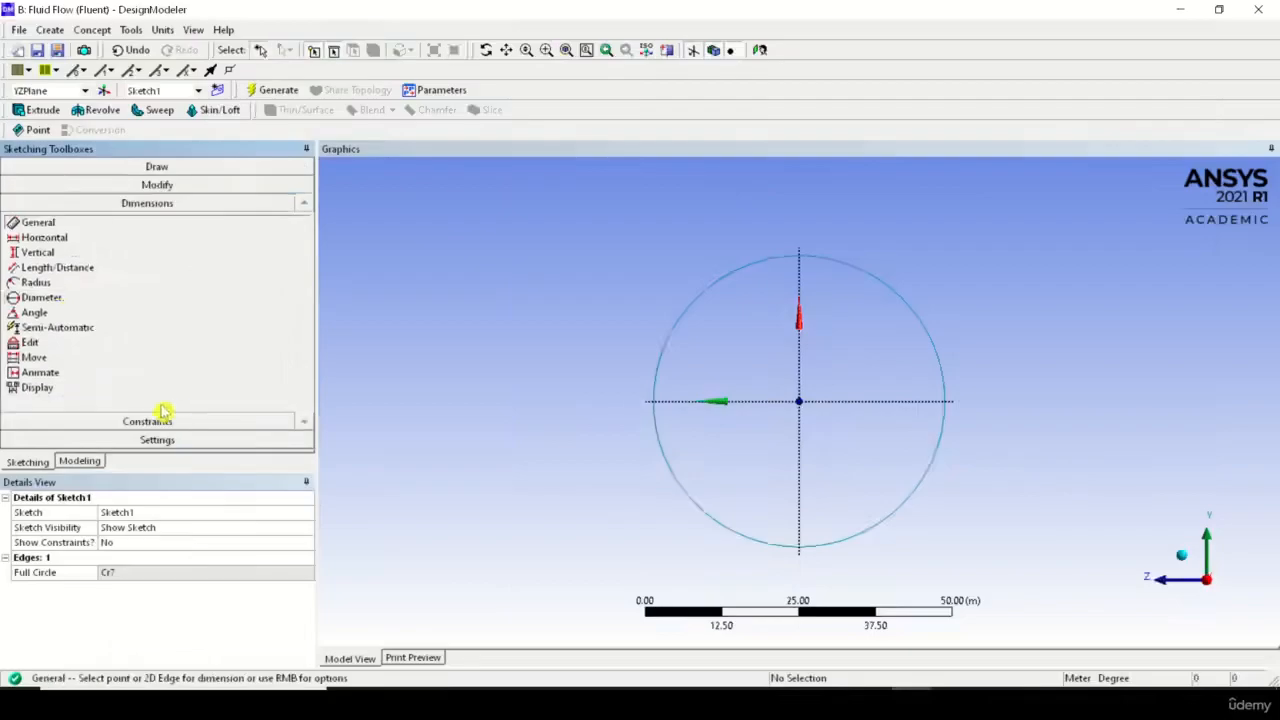
pyautogui.click(140, 298)
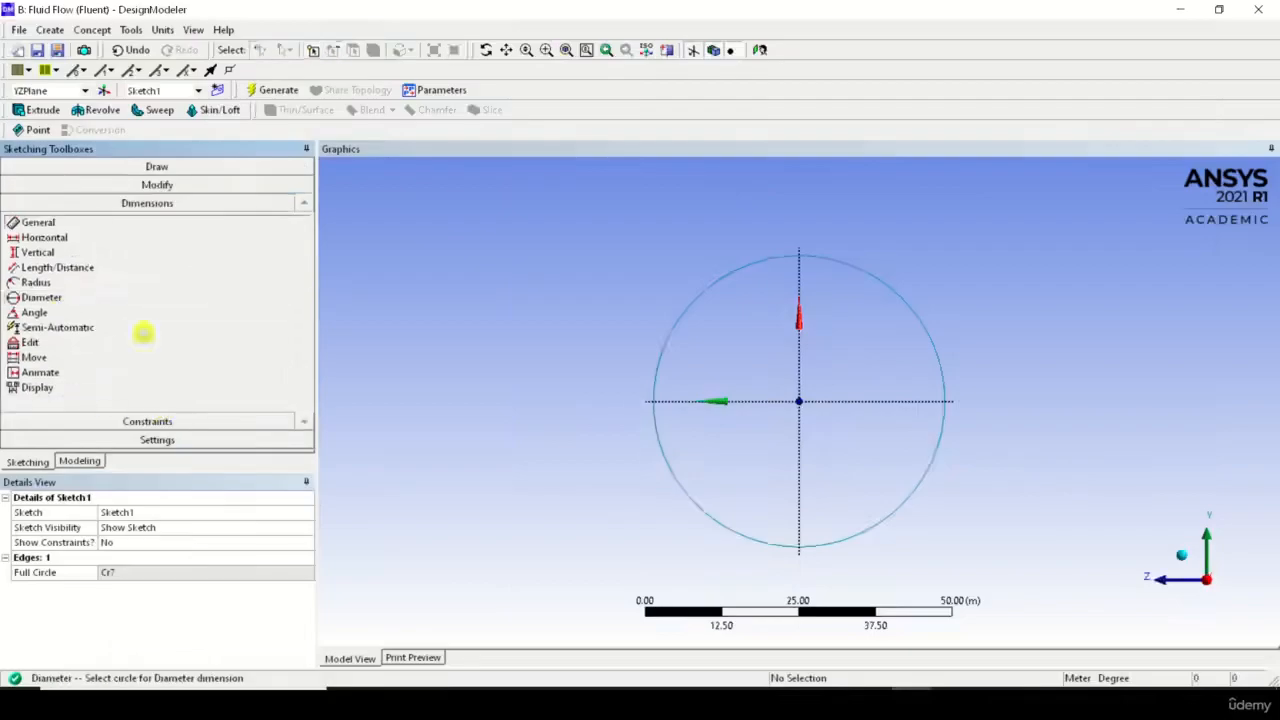
pyautogui.click(682, 480)
pyautogui.click(593, 467)
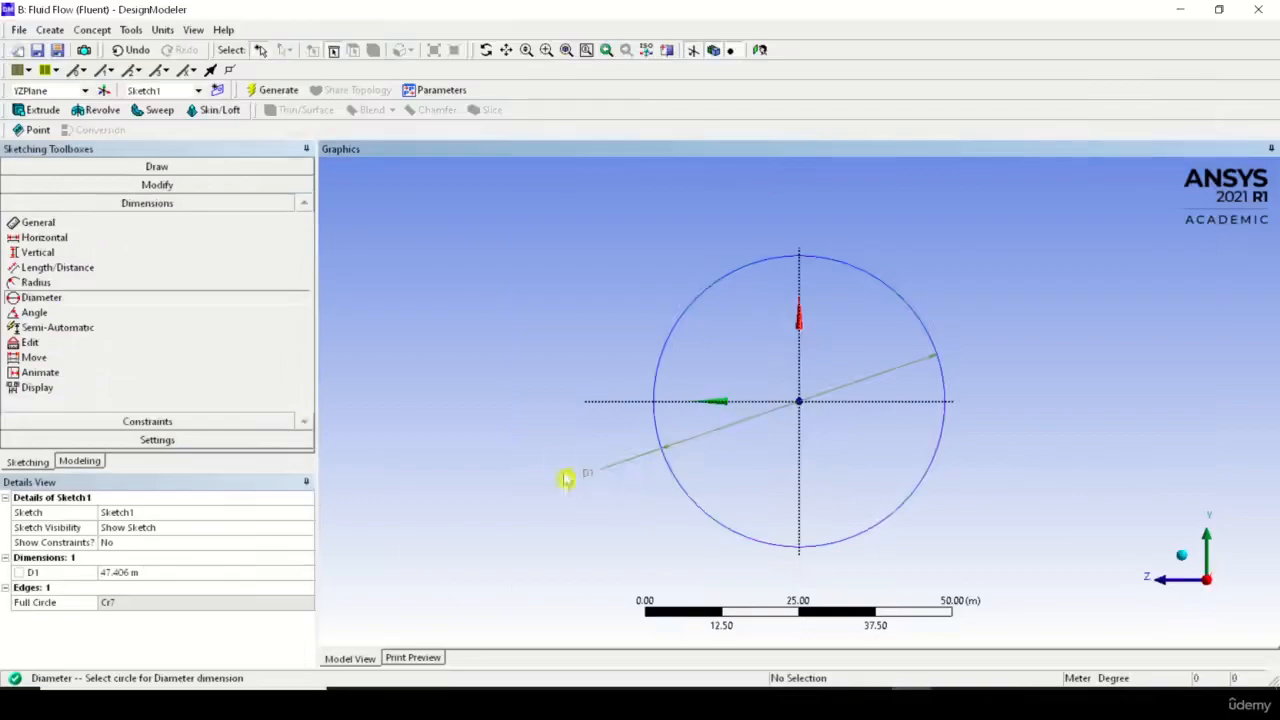
pyautogui.click(150, 571)
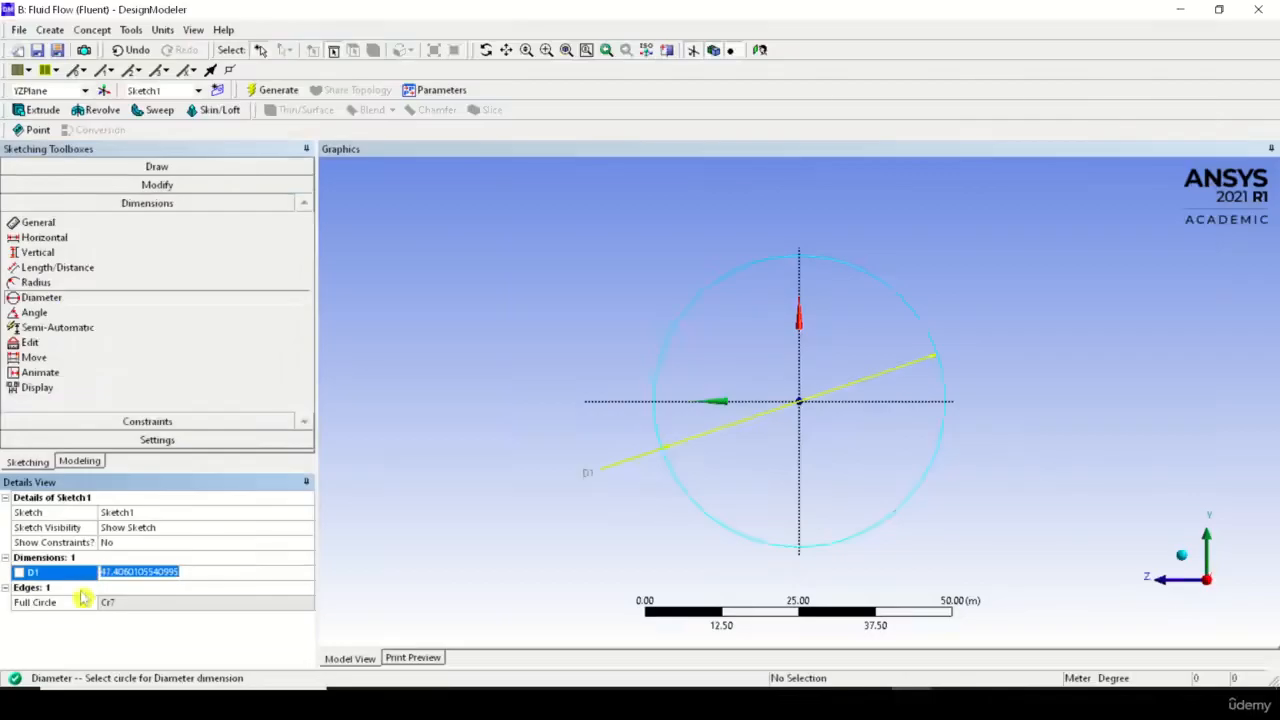
pyautogui.click(375, 600)
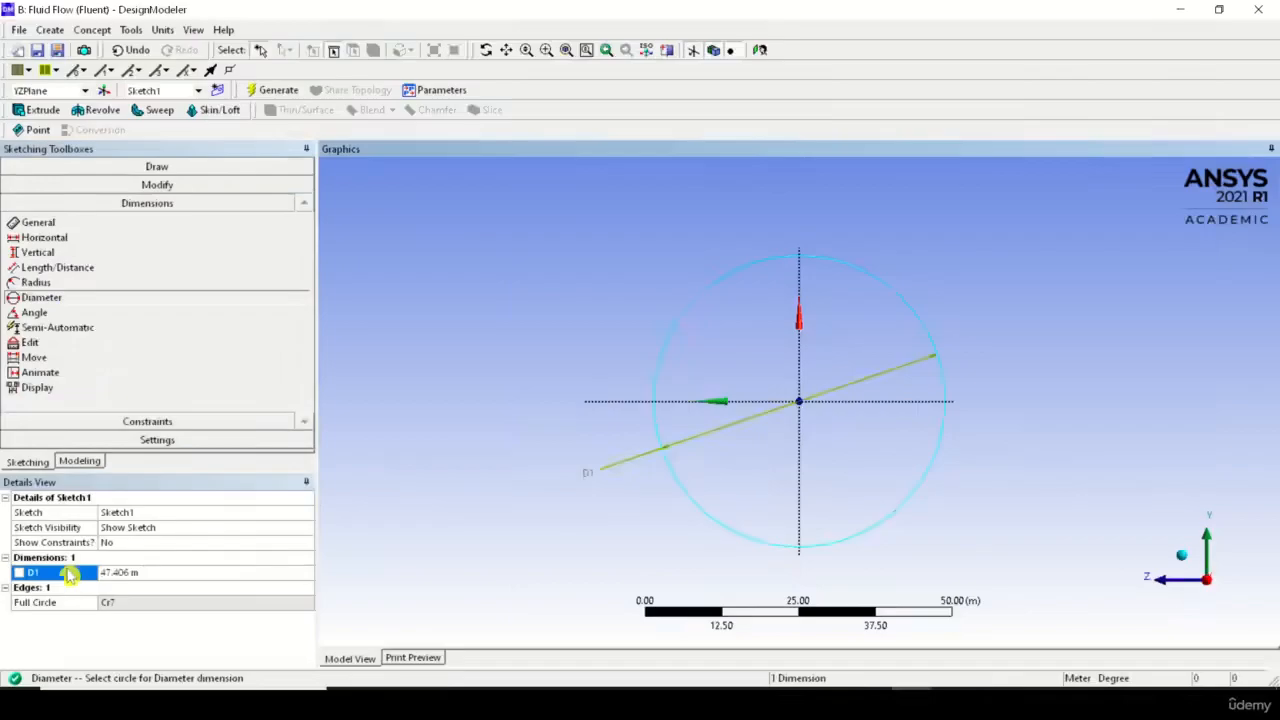
# Switch the length unit to millimeters and set the circle's diameter to 100 mm
pyautogui.click(162, 30)
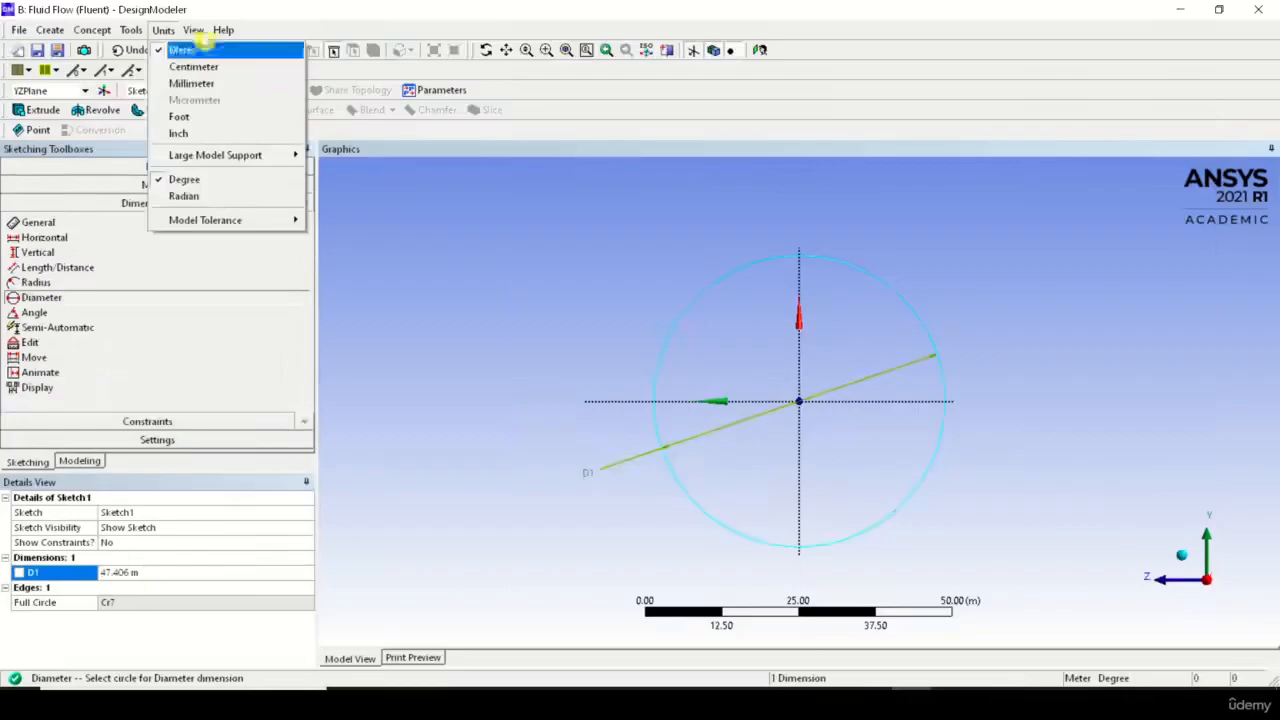
pyautogui.click(175, 83)
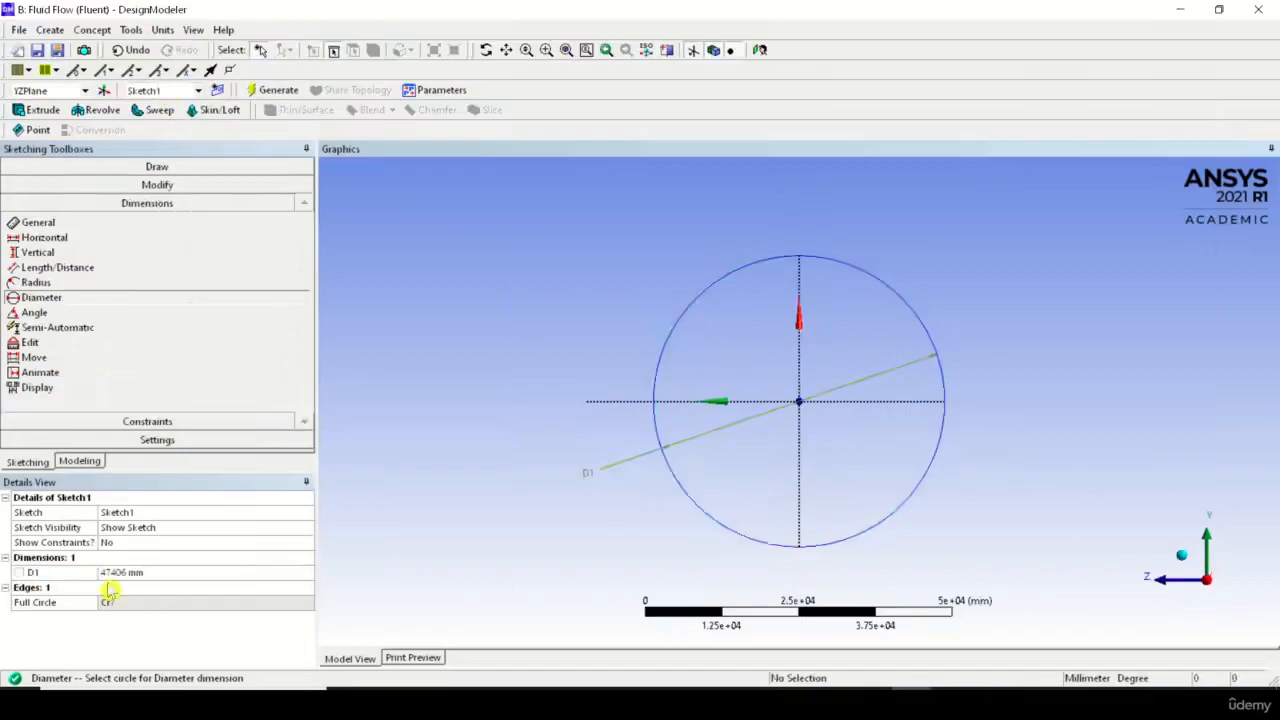
pyautogui.click(157, 573)
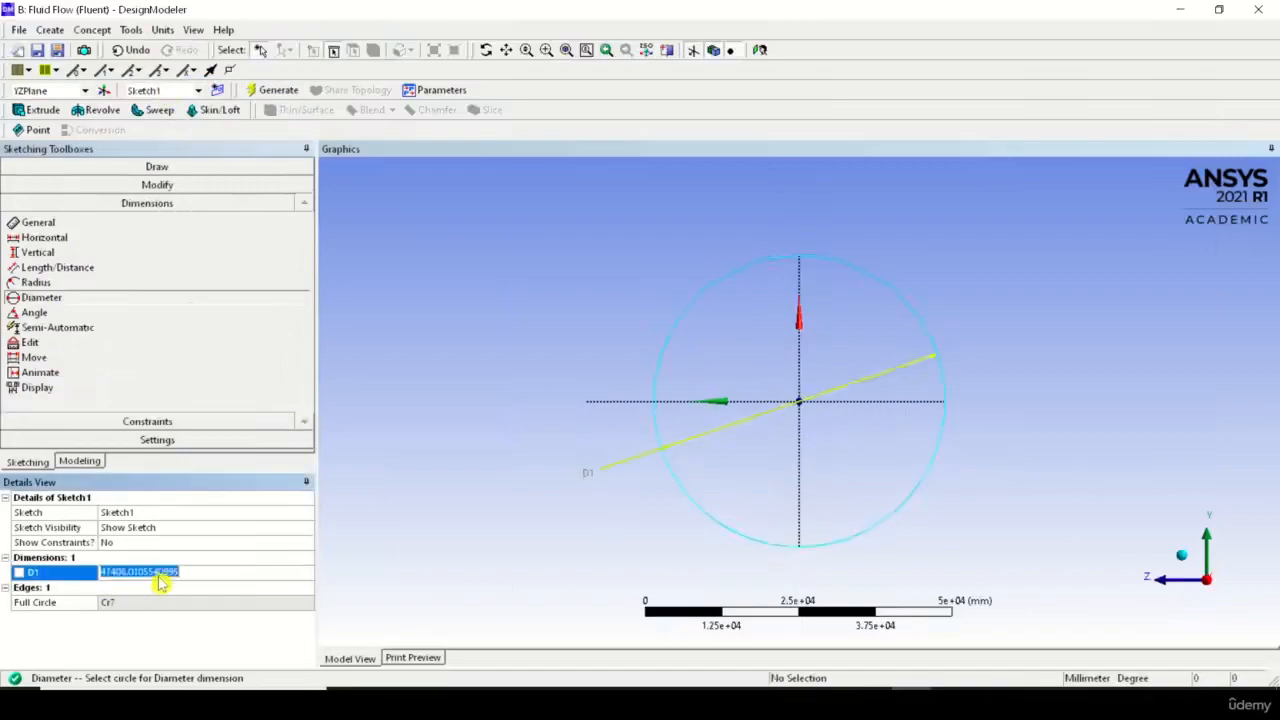
pyautogui.write('100')
pyautogui.press('Return')
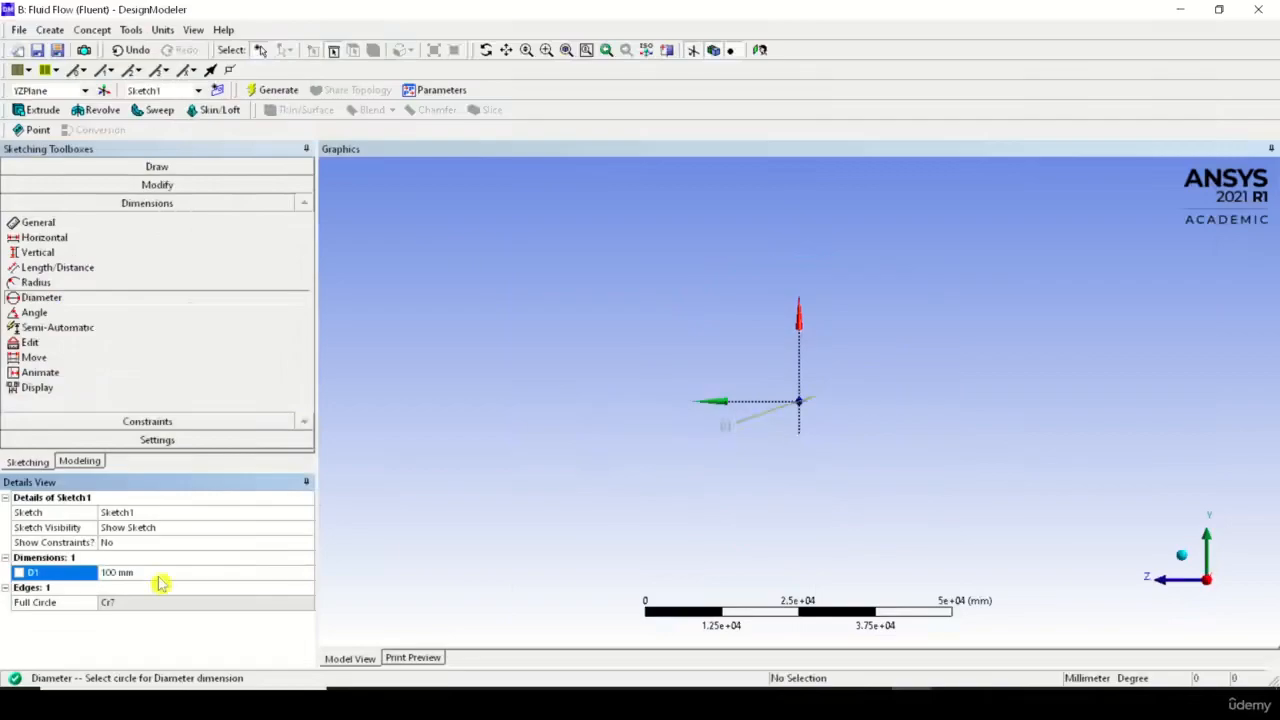
pyautogui.scroll(5, 805, 402)
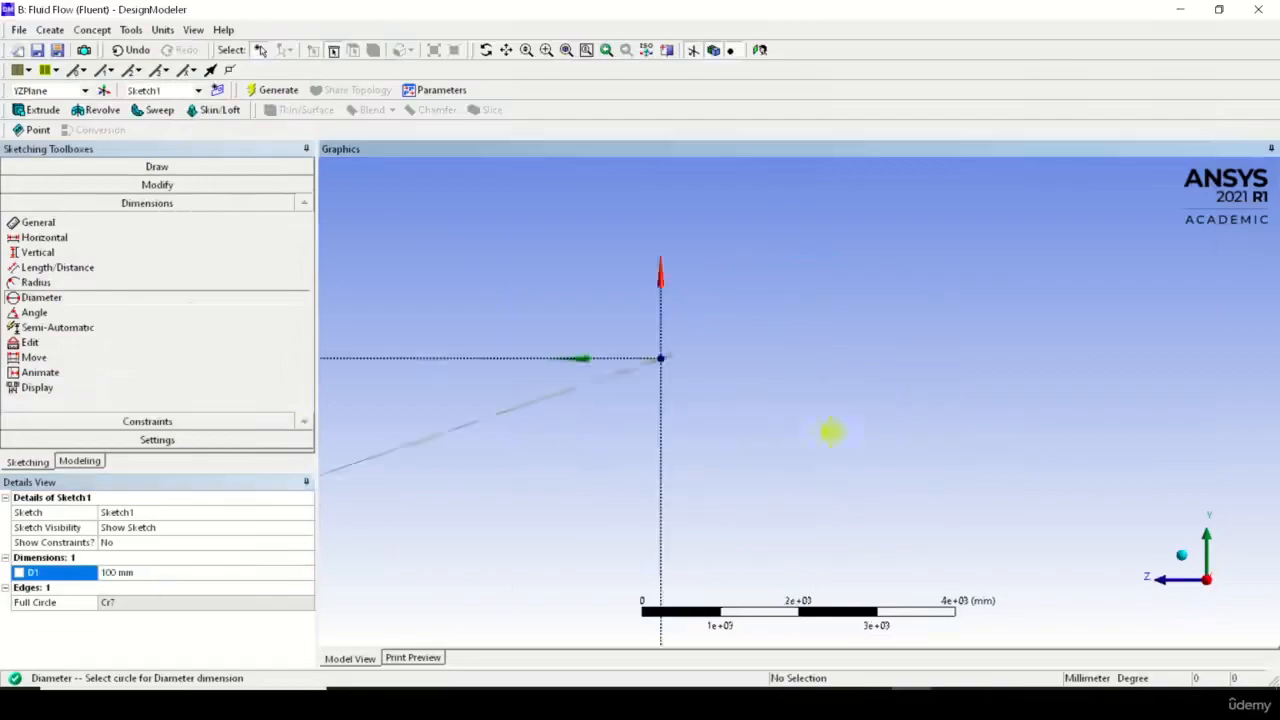
pyautogui.scroll(7, 646, 409)
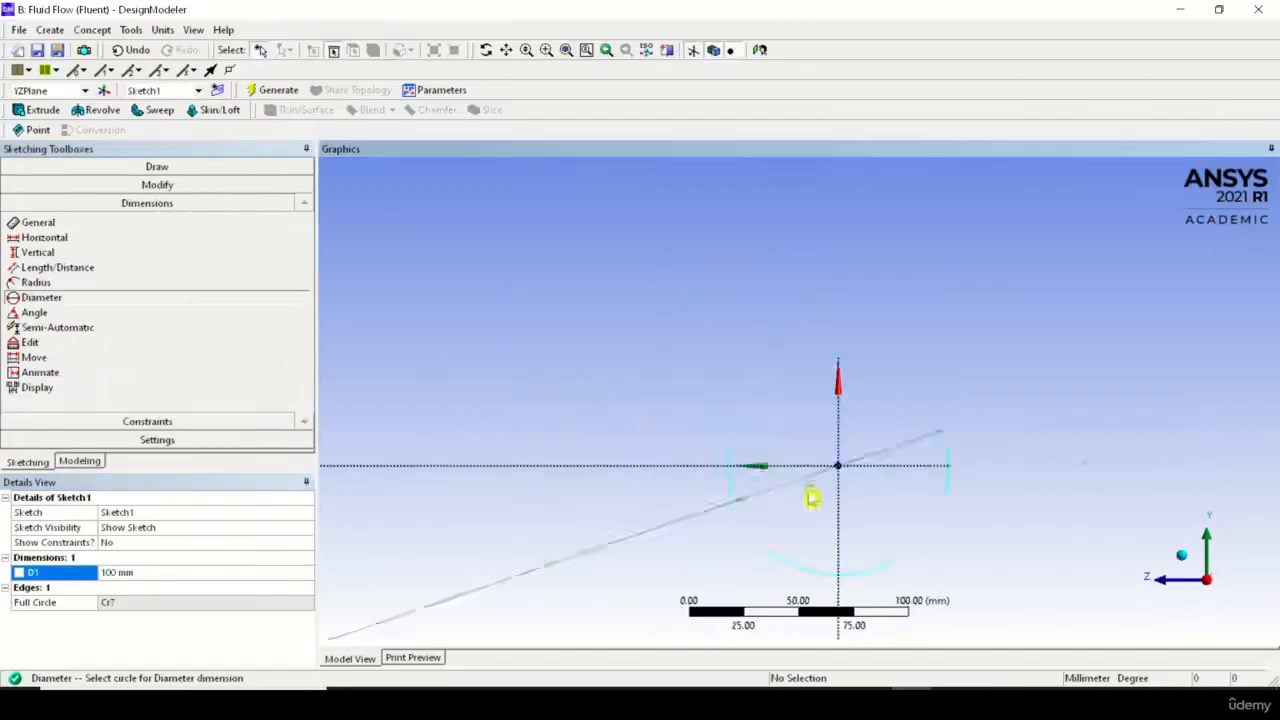
pyautogui.scroll(-5, 805, 493)
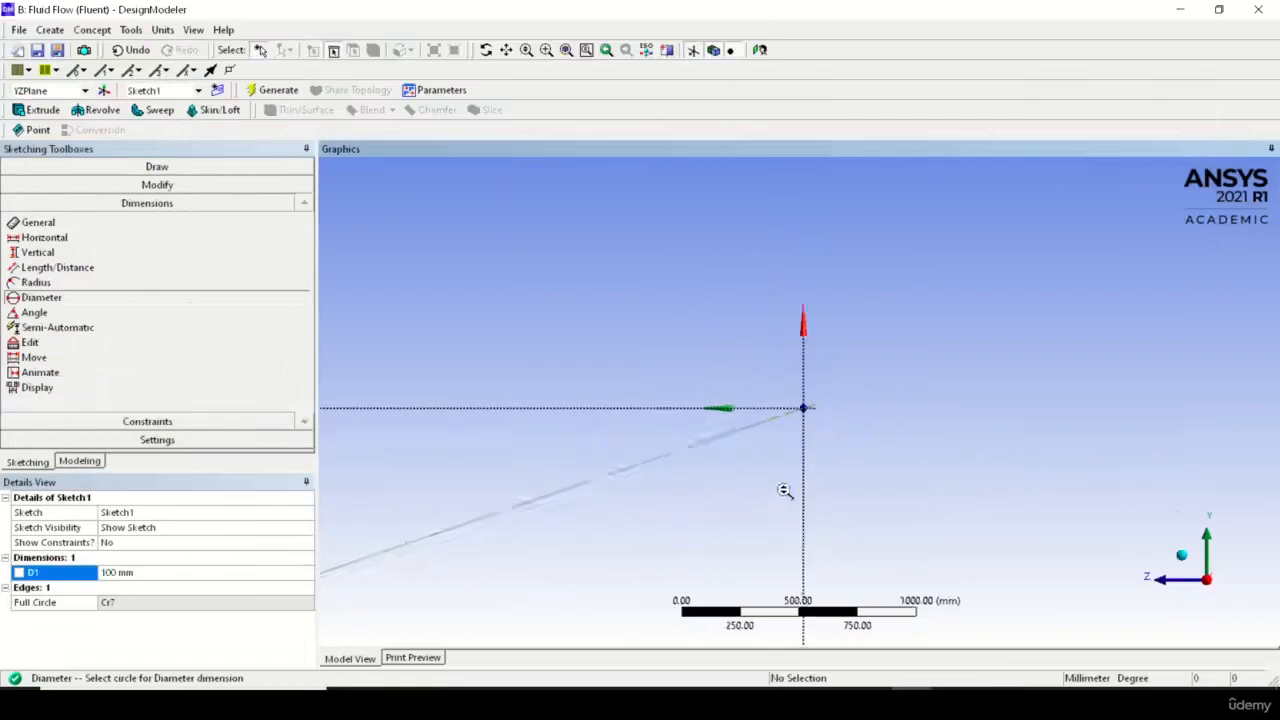
pyautogui.scroll(-5, 784, 490)
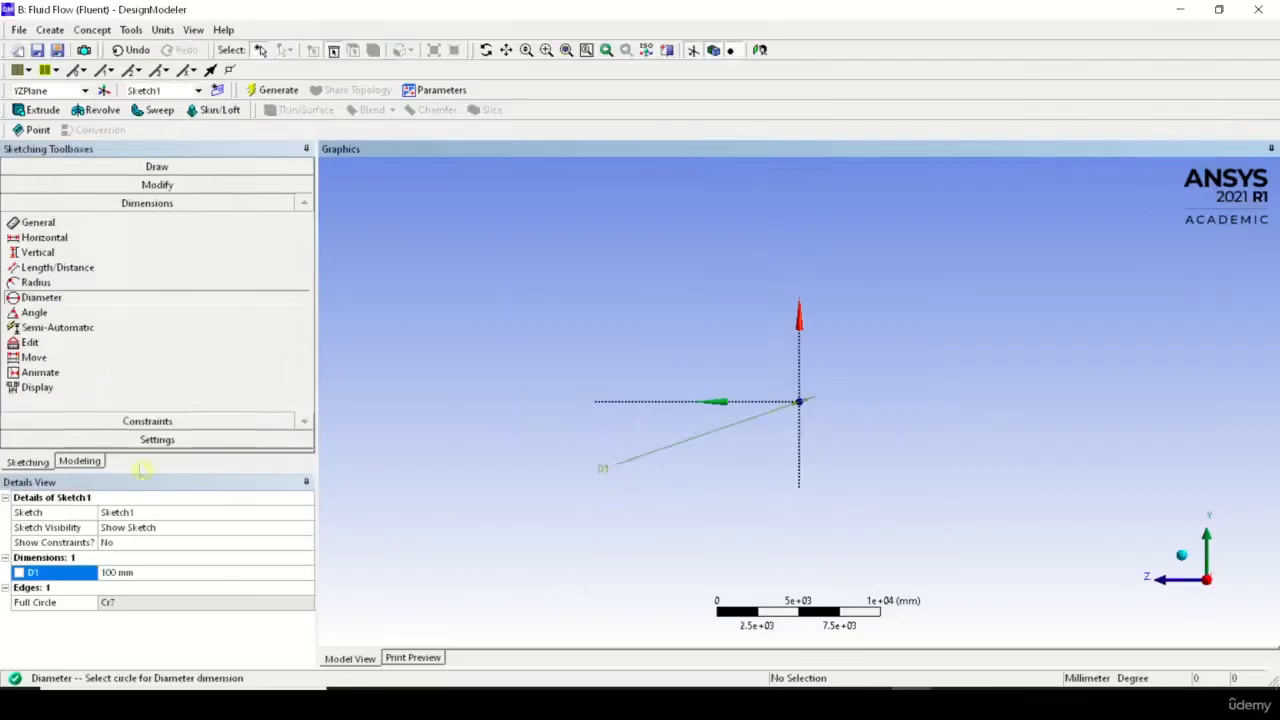
# Delete the diameter dimension D1 from Sketch1
pyautogui.click(79, 461)
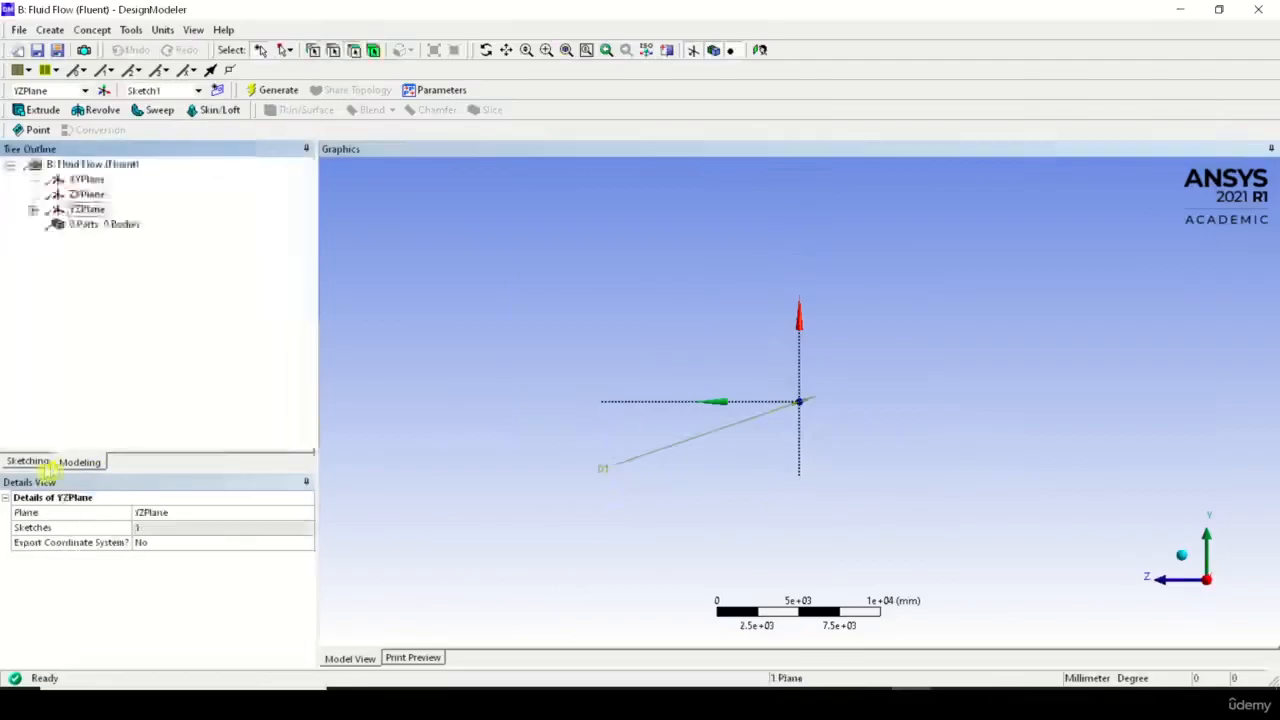
pyautogui.click(600, 479)
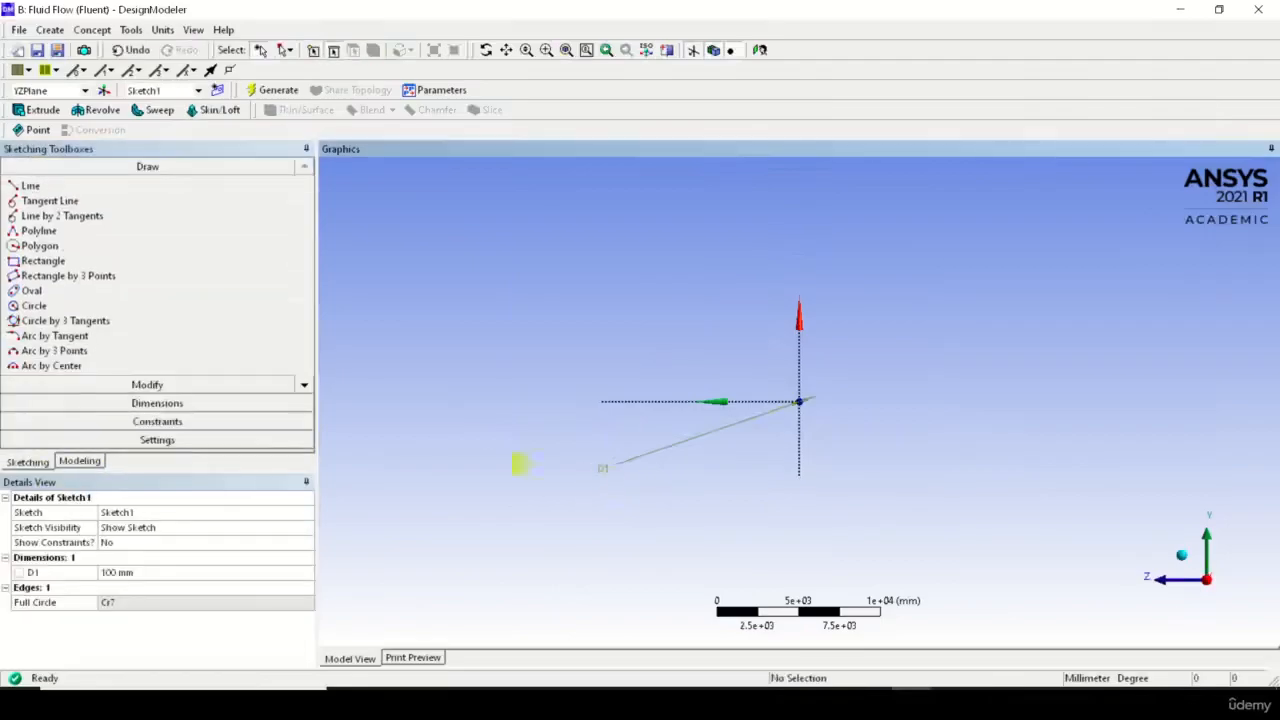
pyautogui.click(57, 575)
pyautogui.rightClick(57, 578)
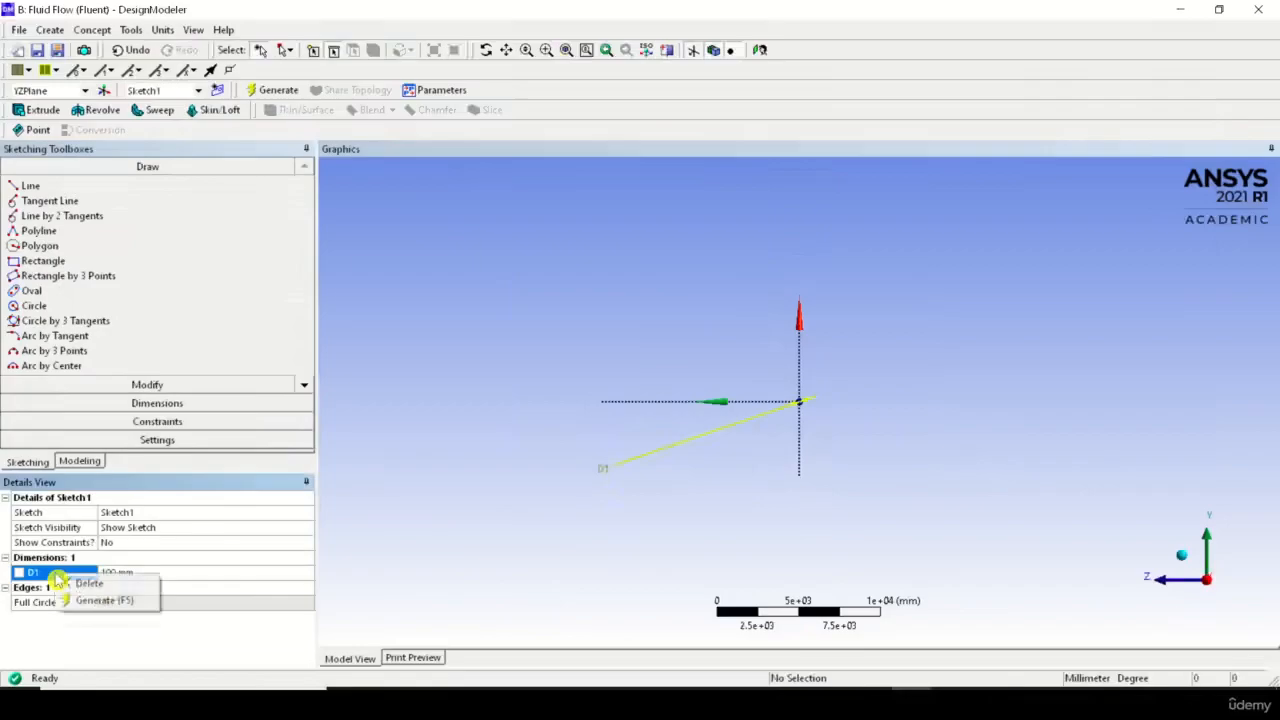
pyautogui.click(108, 584)
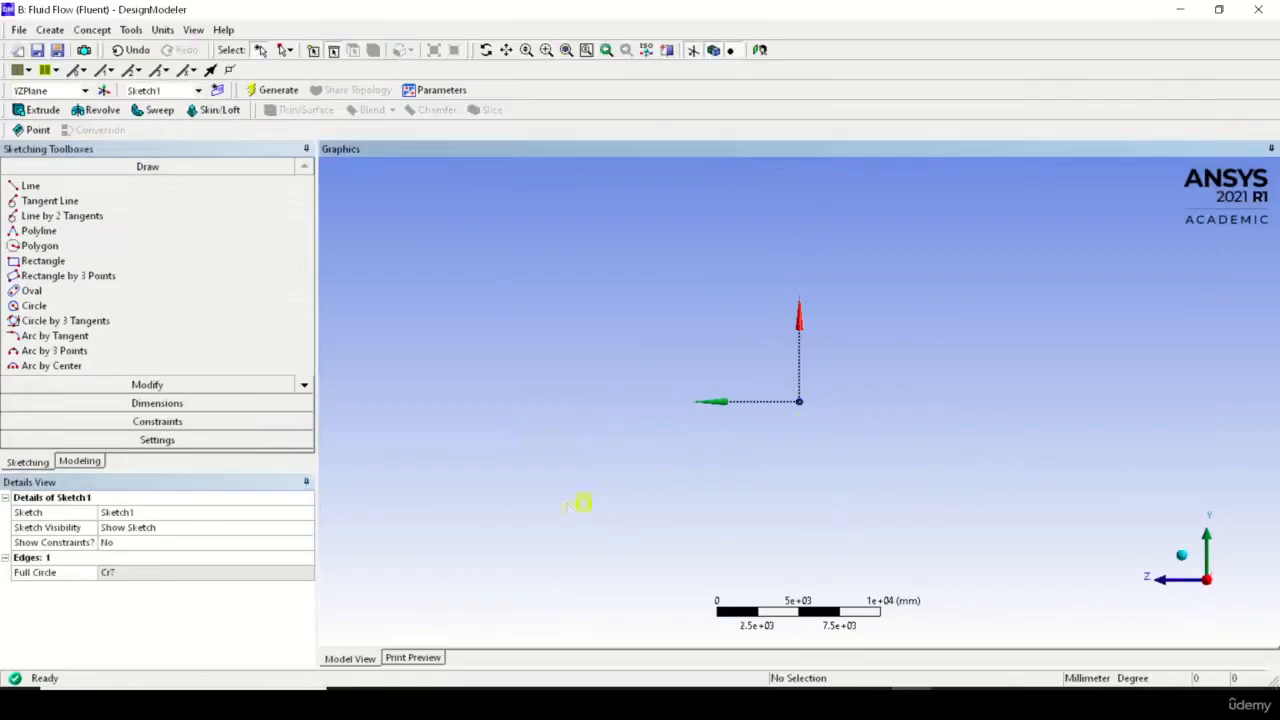
# Fit the resized circle in a view facing the YZPlane and give it a new diameter dimension
pyautogui.rightClick(786, 378)
pyautogui.click(869, 463)
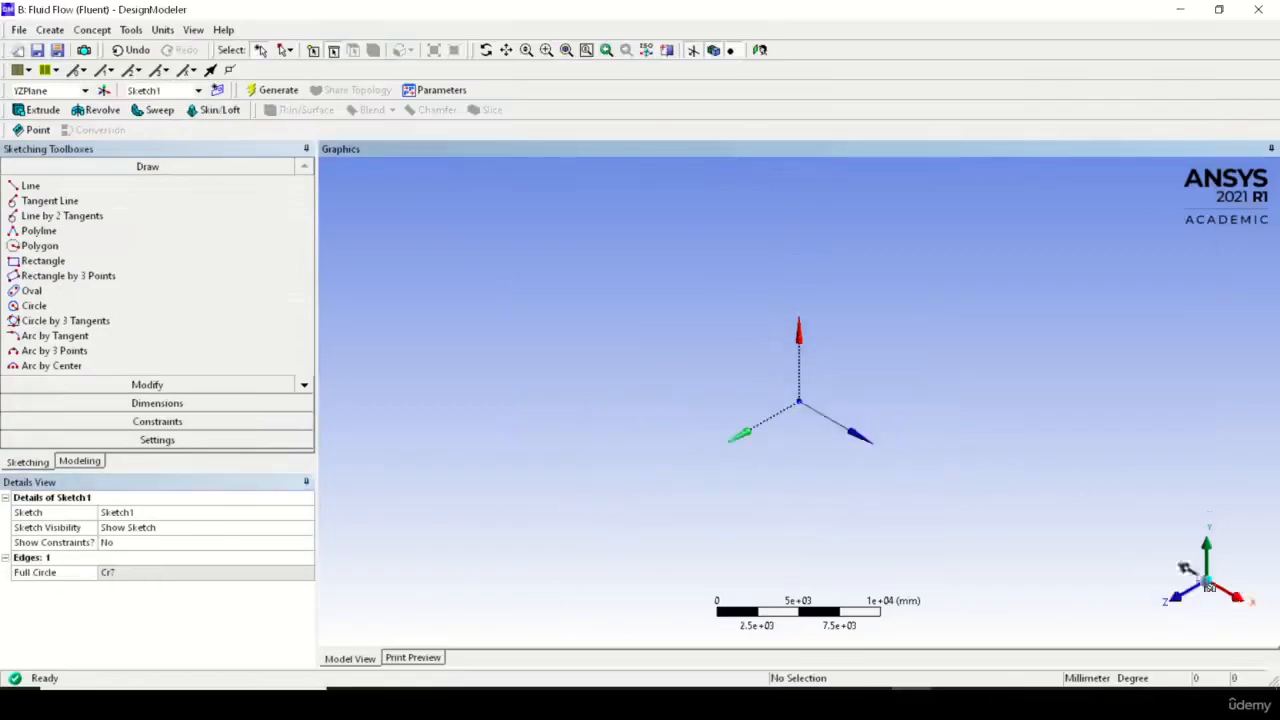
pyautogui.click(1237, 596)
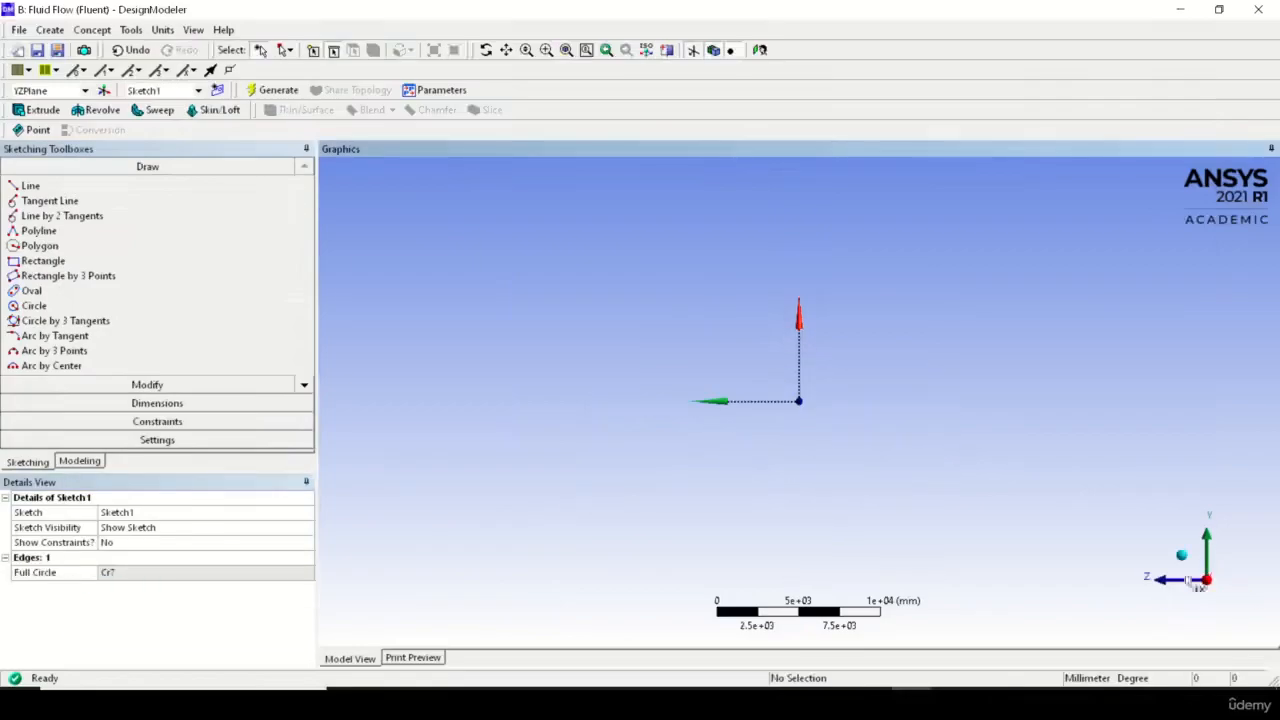
pyautogui.click(566, 51)
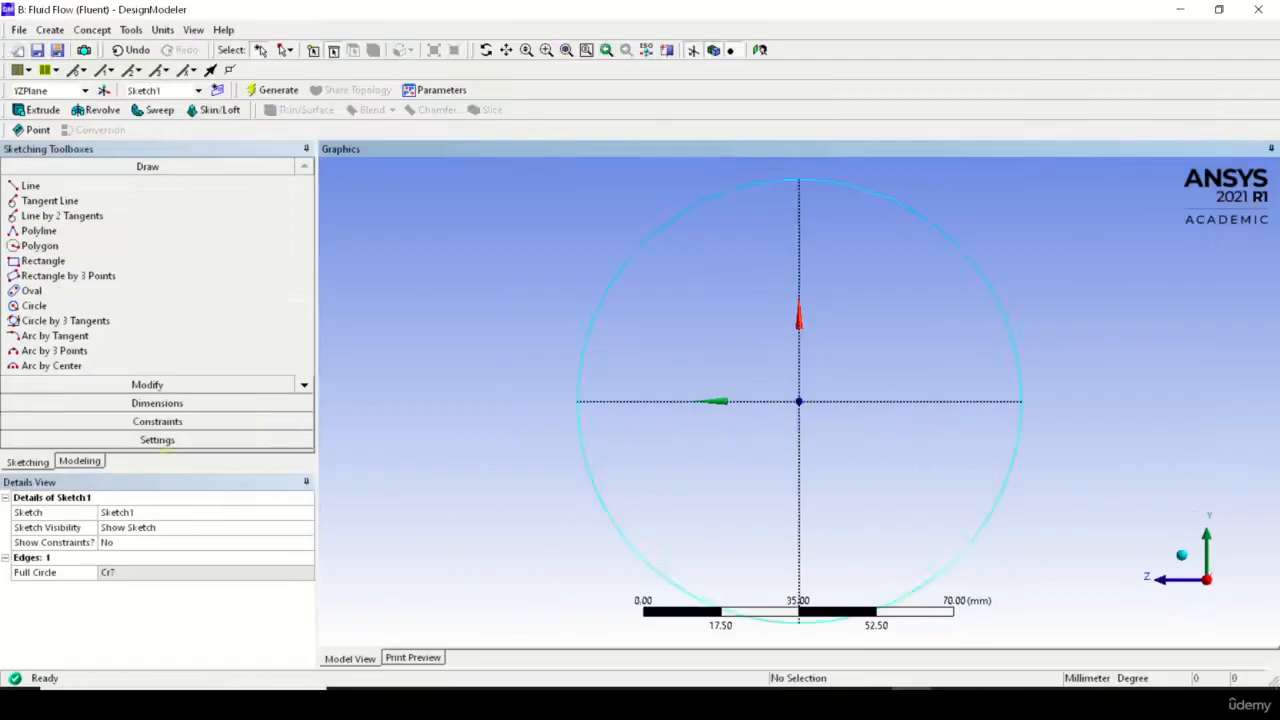
pyautogui.click(180, 405)
pyautogui.click(129, 298)
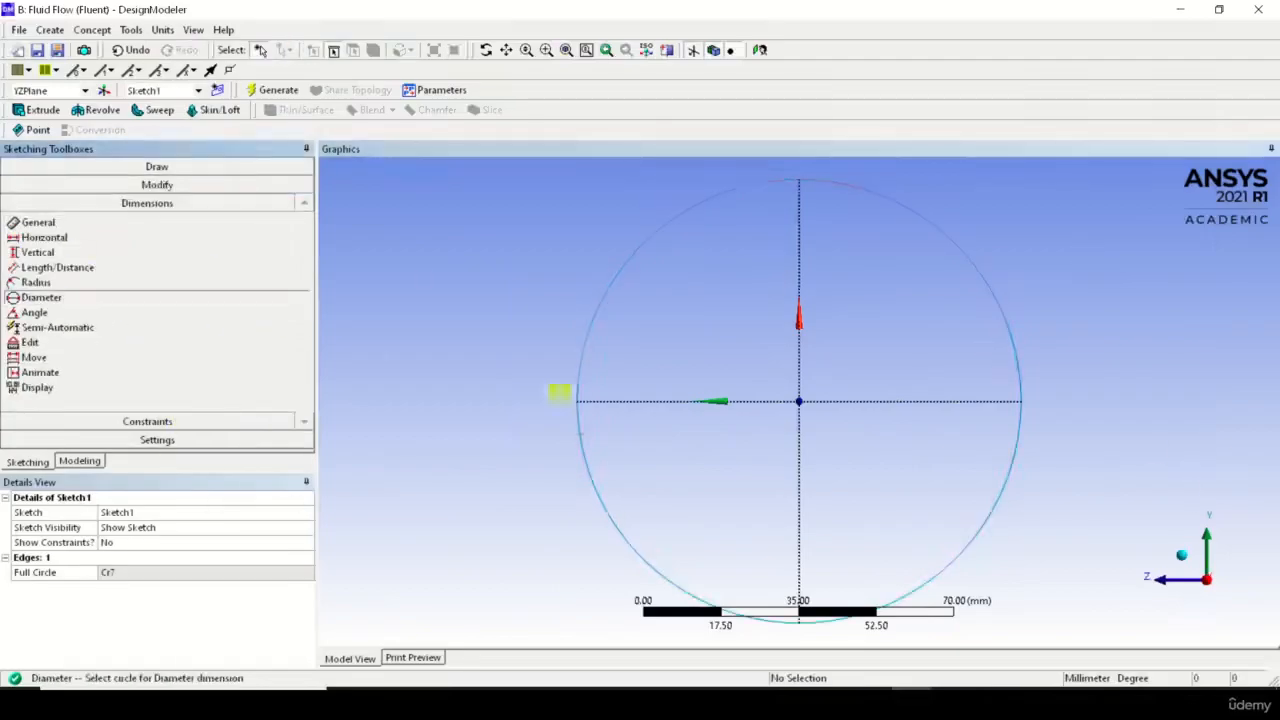
pyautogui.click(580, 428)
pyautogui.click(540, 465)
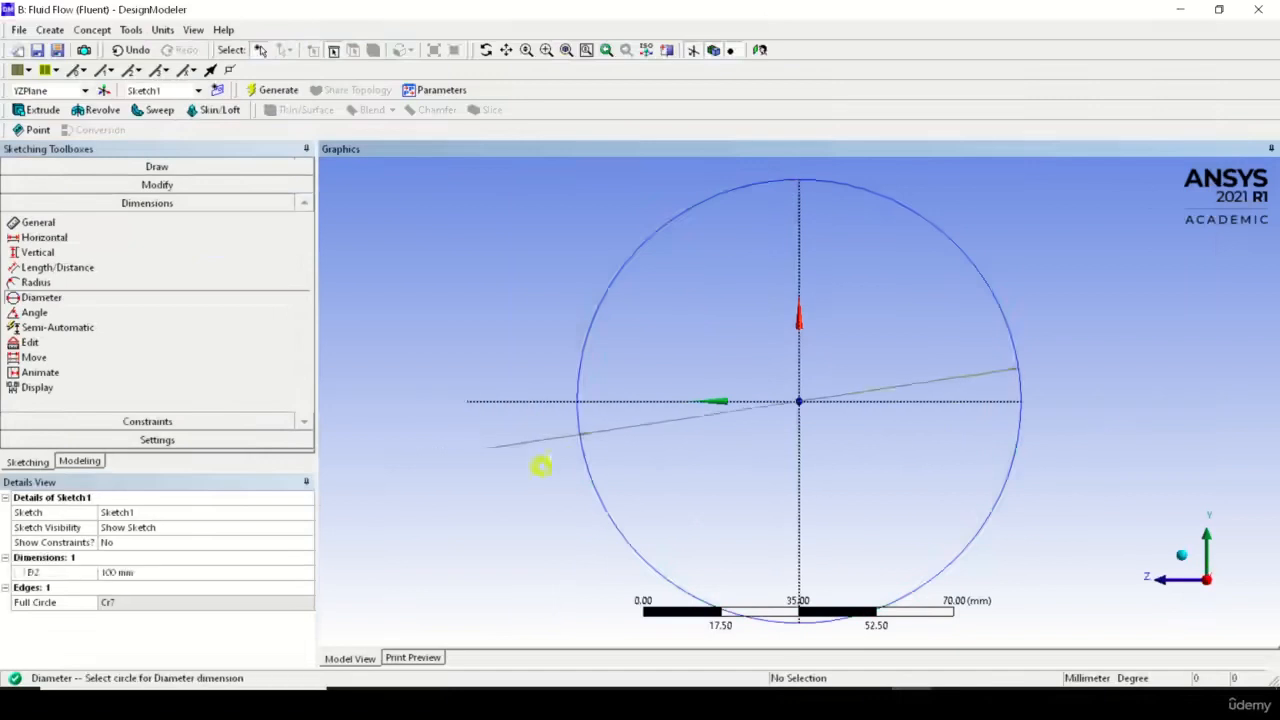
pyautogui.scroll(3, 418, 526)
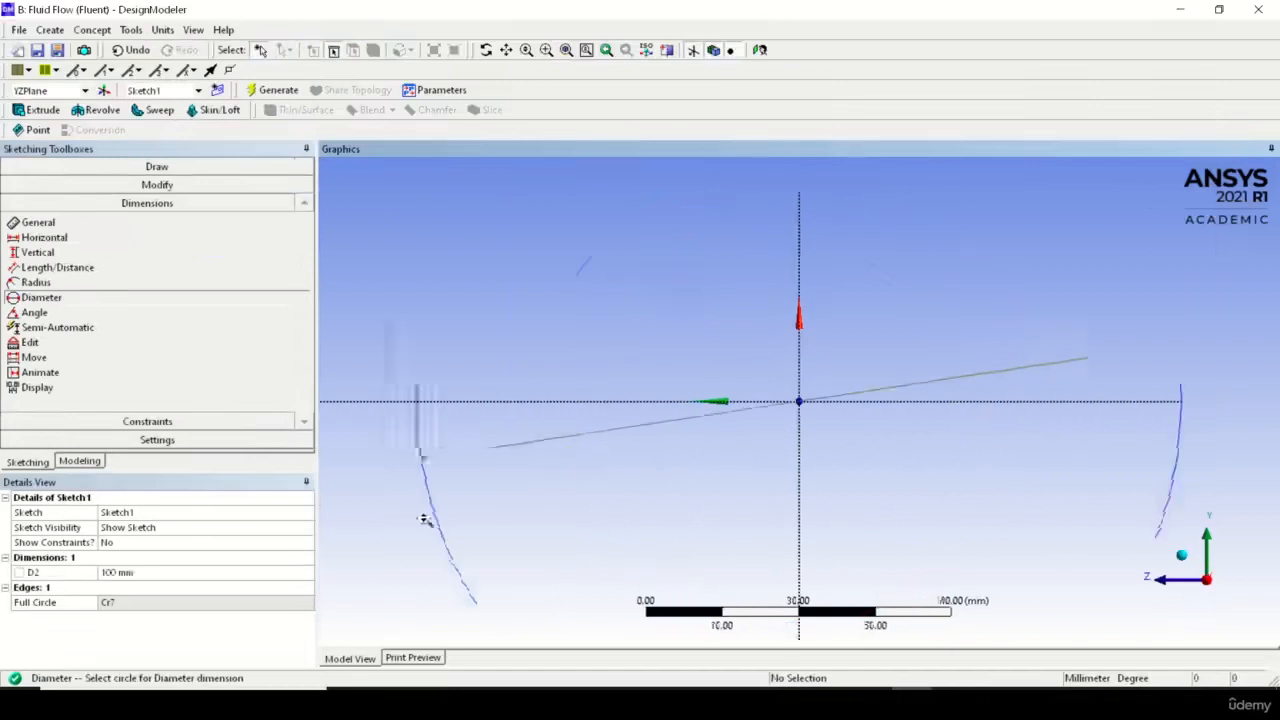
pyautogui.scroll(-8, 450, 497)
pyautogui.scroll(3, 480, 463)
pyautogui.scroll(-5, 460, 445)
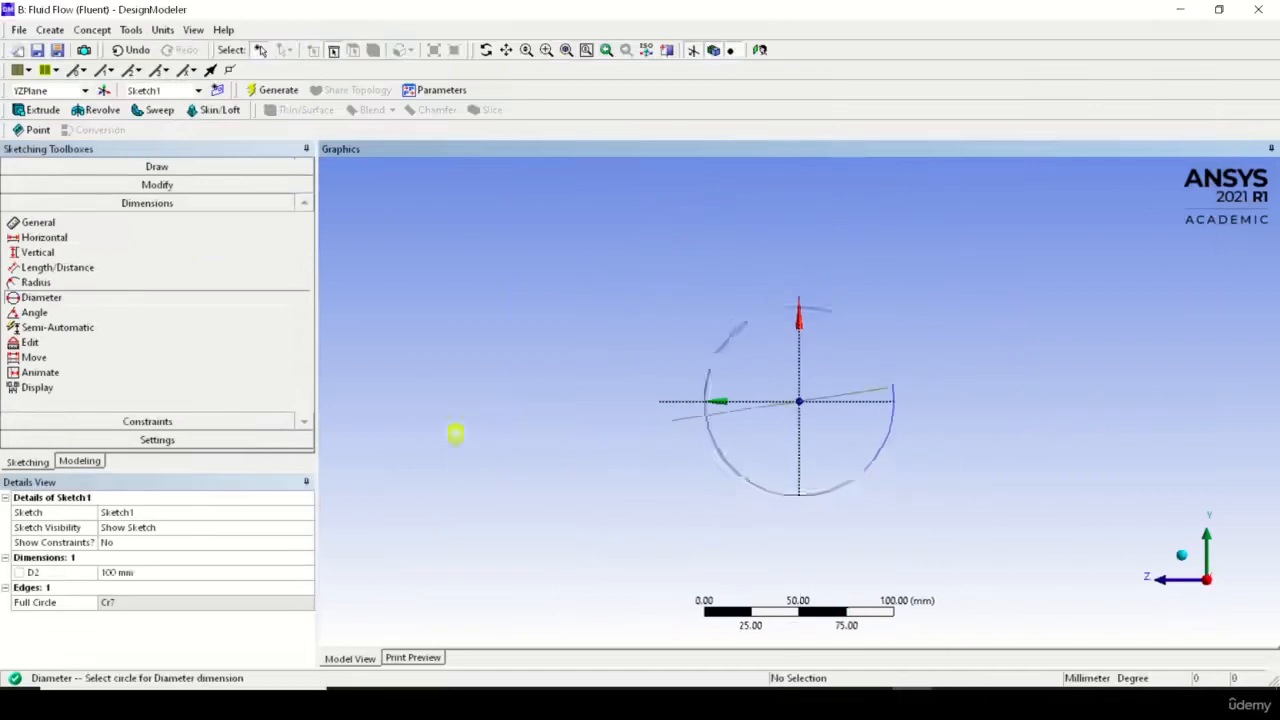
pyautogui.moveTo(609, 417)
pyautogui.mouseDown(button='middle')
pyautogui.moveTo(600, 440)
pyautogui.moveTo(737, 414)
pyautogui.moveTo(731, 434)
pyautogui.moveTo(686, 434)
pyautogui.mouseUp(button='middle')
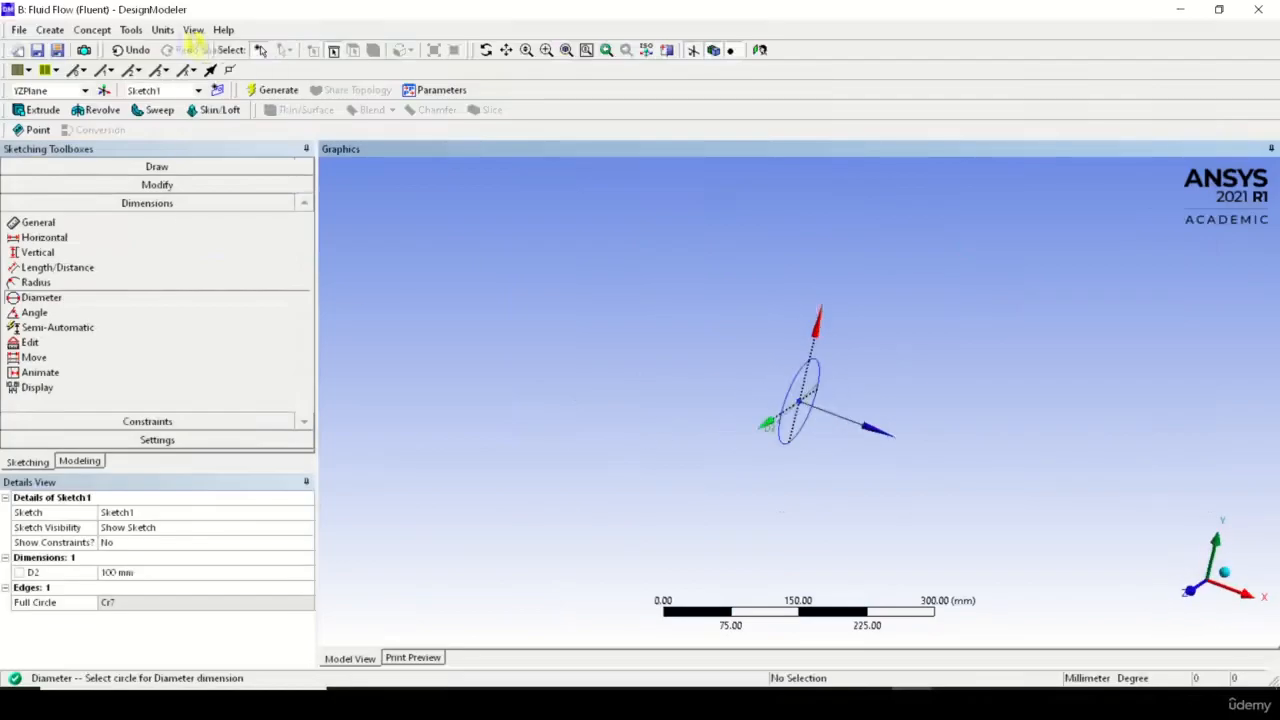
pyautogui.click(194, 30)
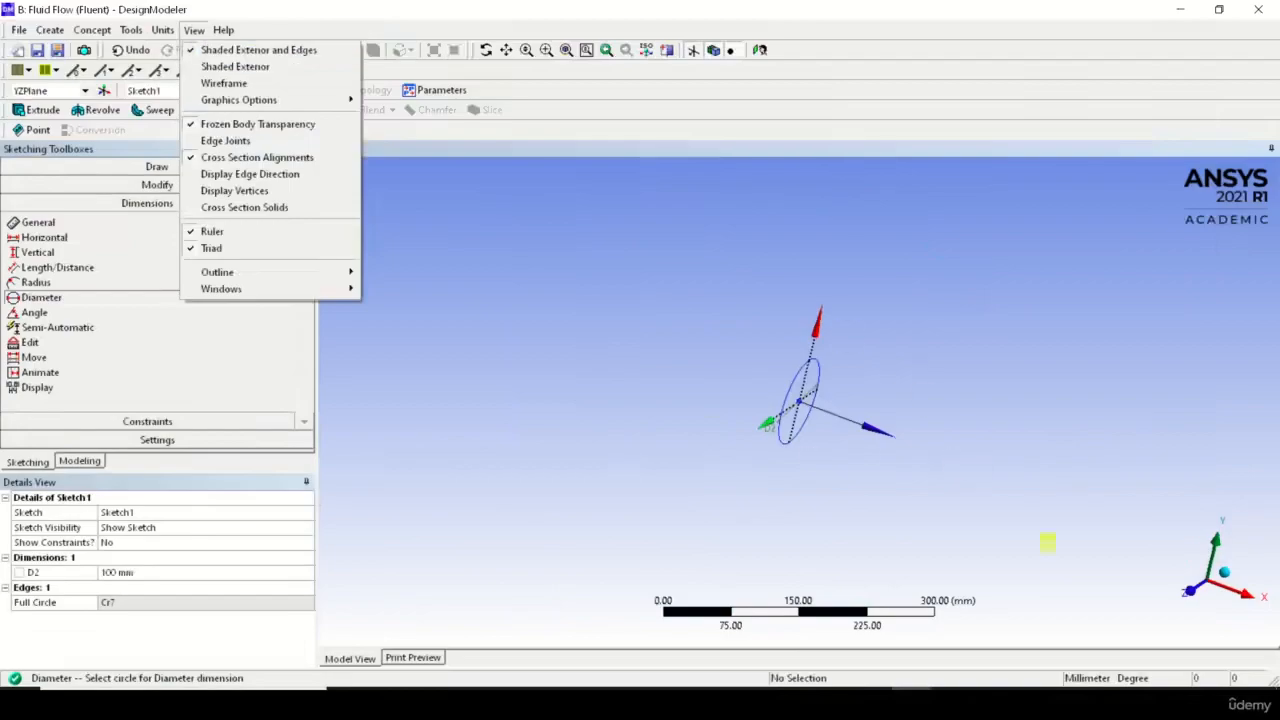
pyautogui.click(1248, 600)
pyautogui.click(1187, 563)
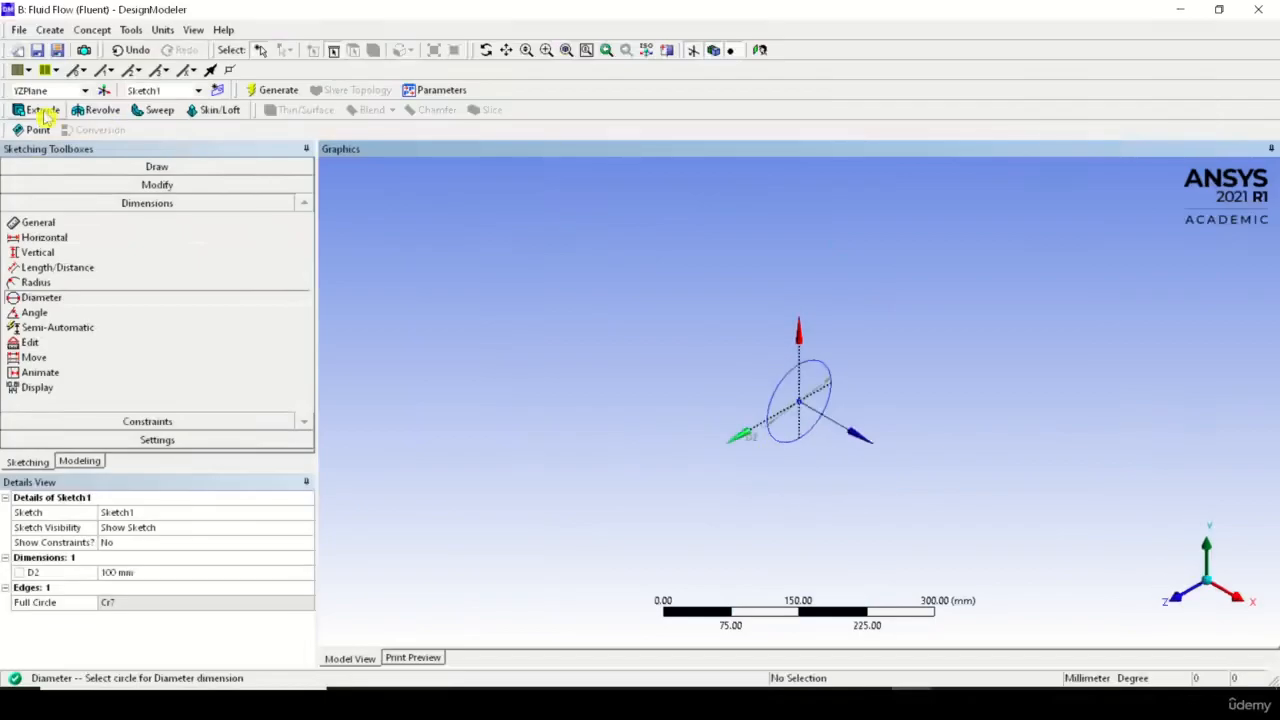
pyautogui.click(45, 112)
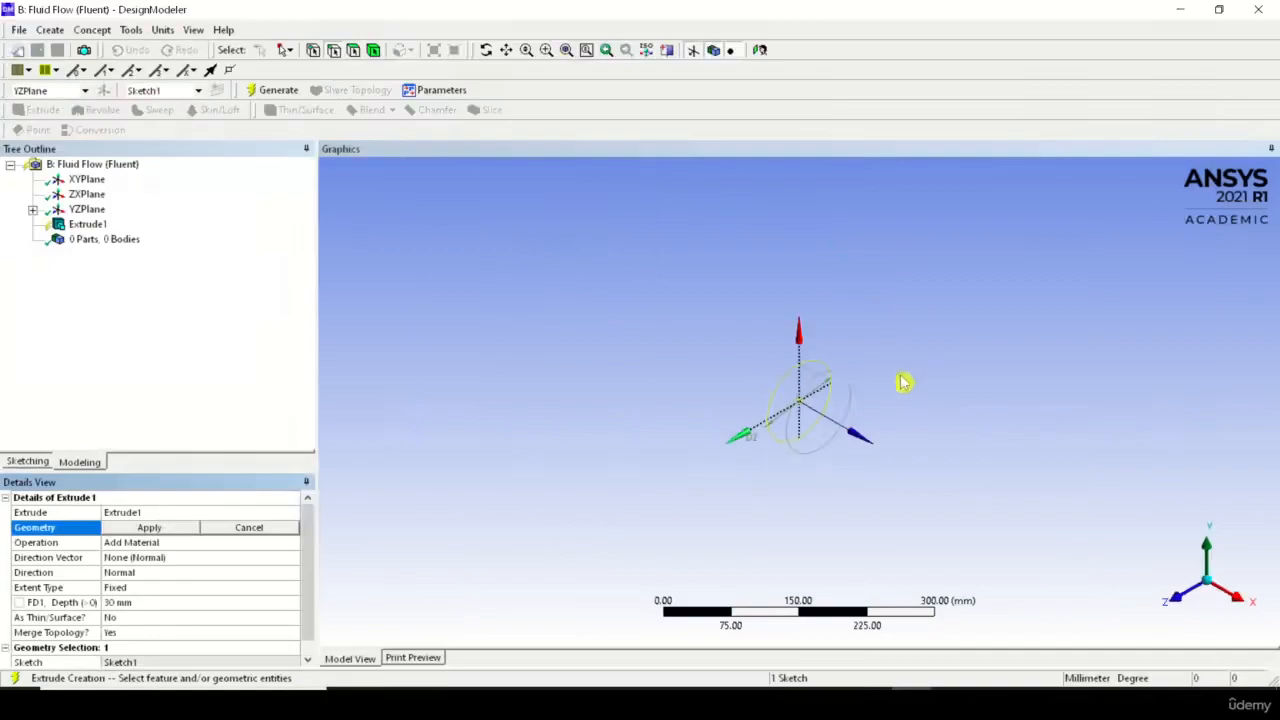
pyautogui.click(244, 527)
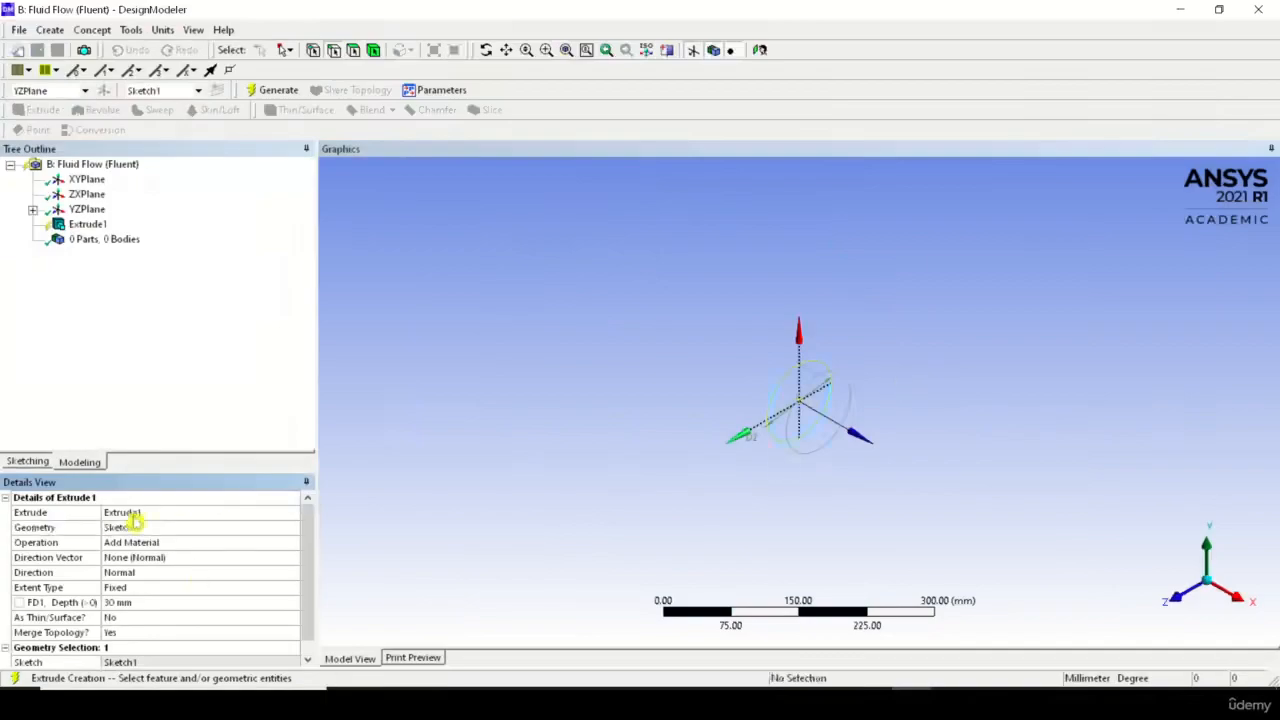
pyautogui.click(137, 527)
pyautogui.click(148, 529)
pyautogui.rightClick(146, 530)
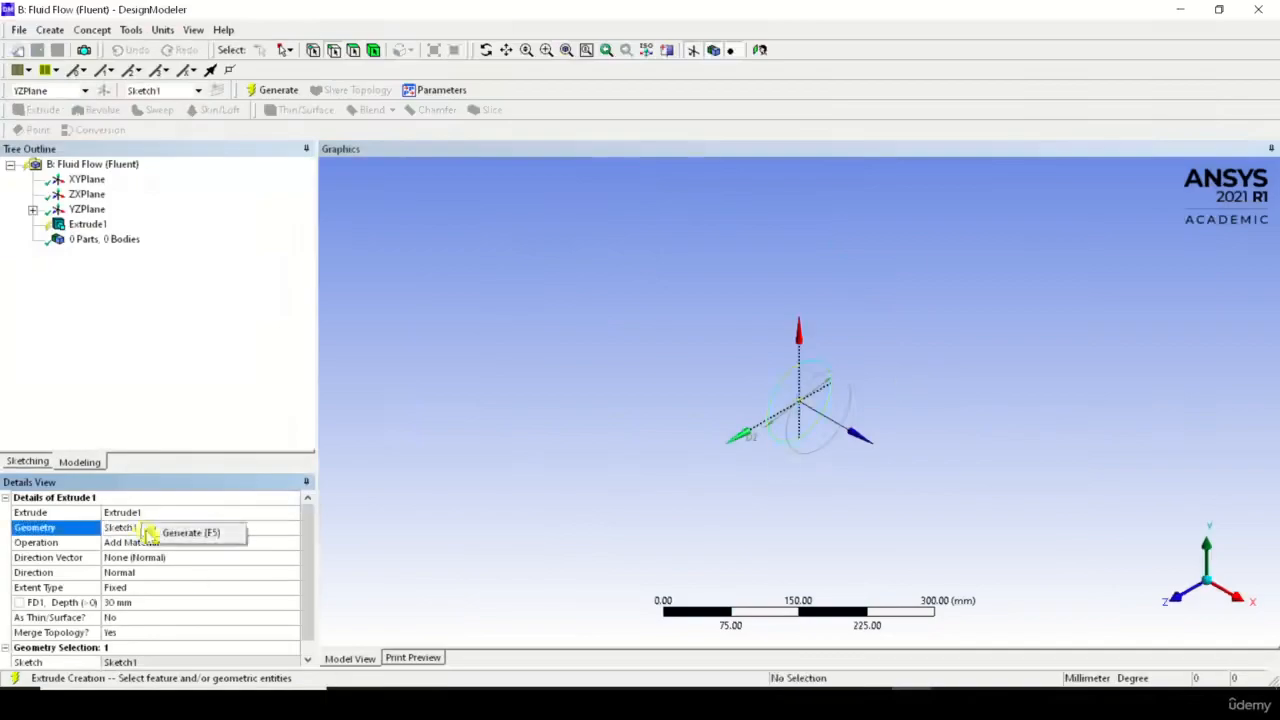
pyautogui.click(124, 542)
pyautogui.click(127, 530)
pyautogui.click(128, 530)
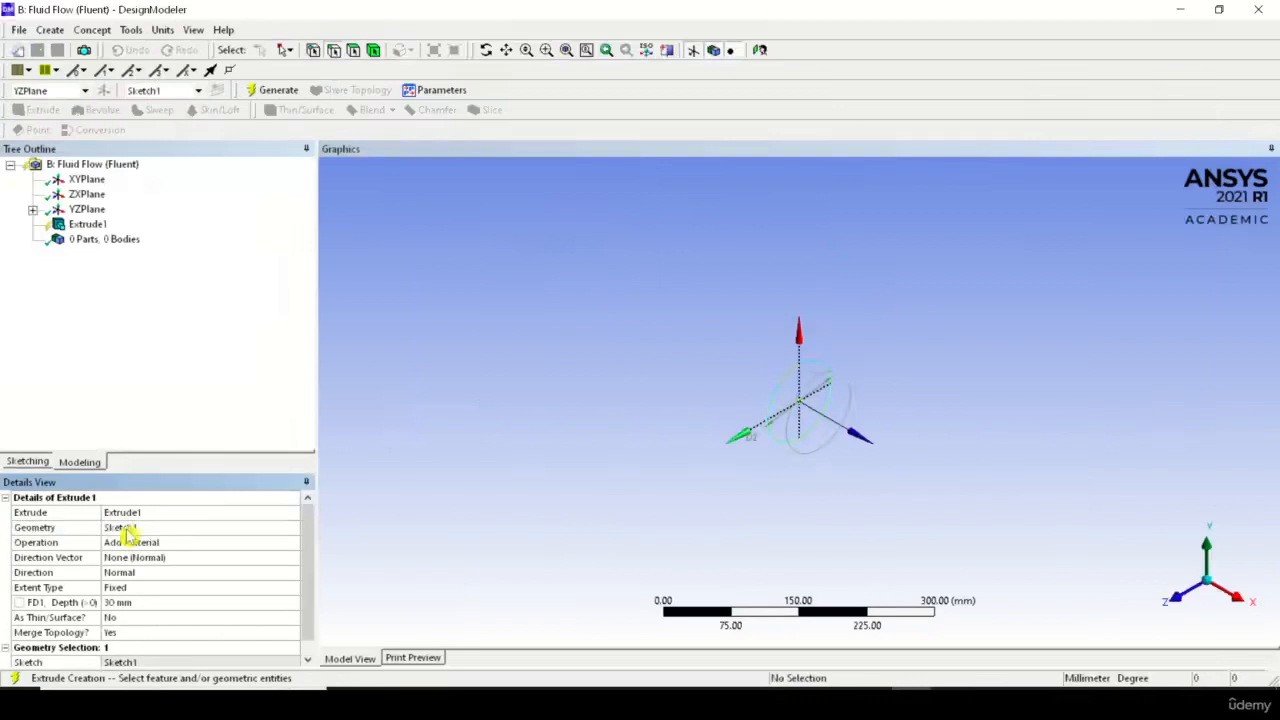
pyautogui.click(130, 530)
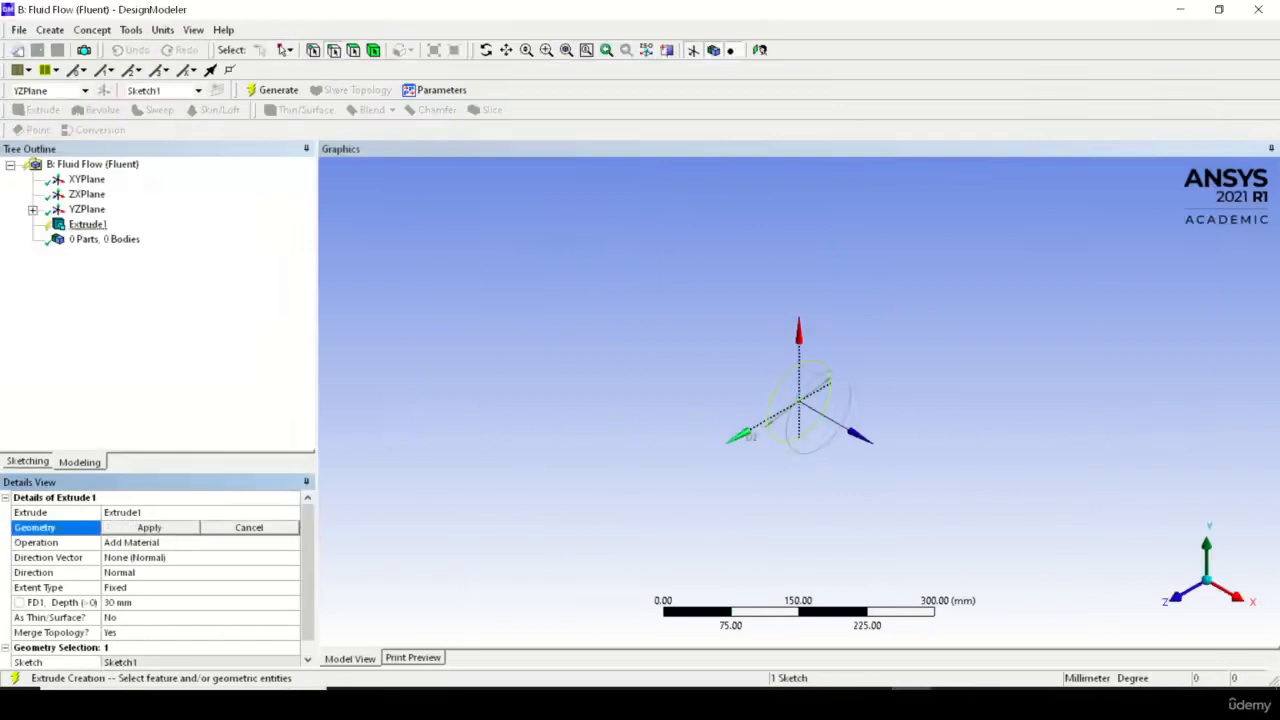
pyautogui.rightClick(90, 225)
pyautogui.click(100, 229)
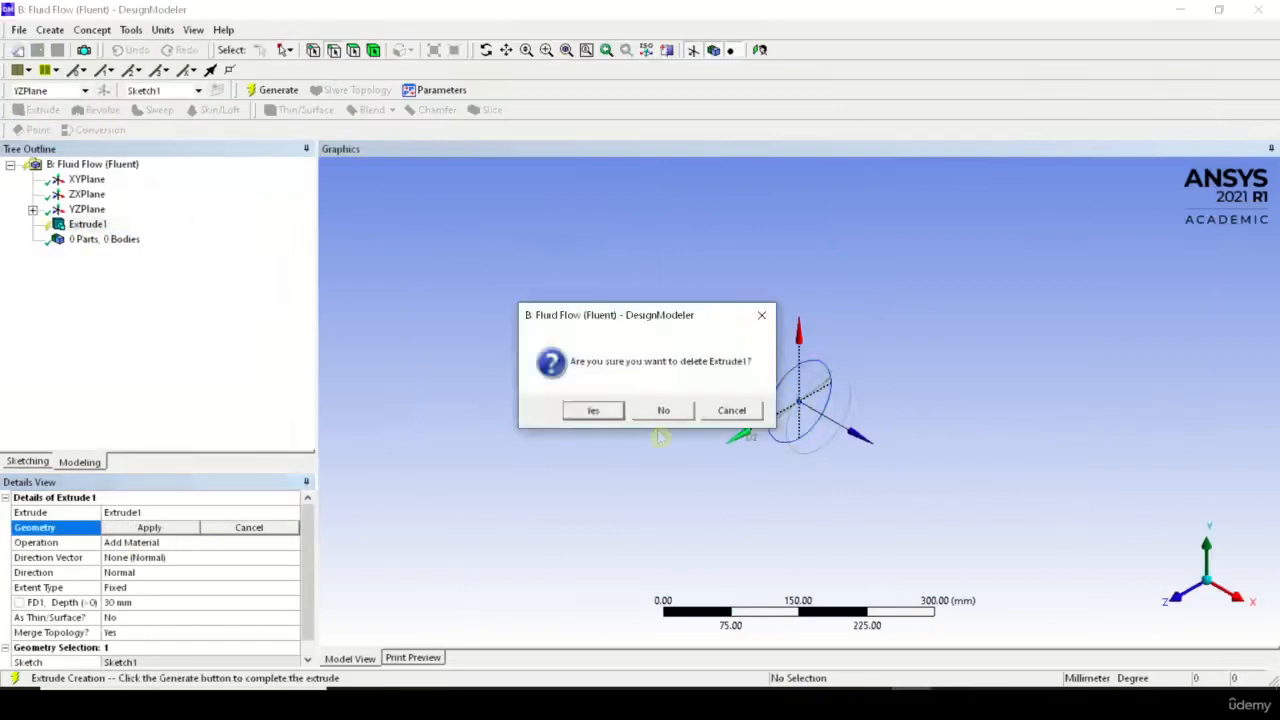
pyautogui.click(596, 414)
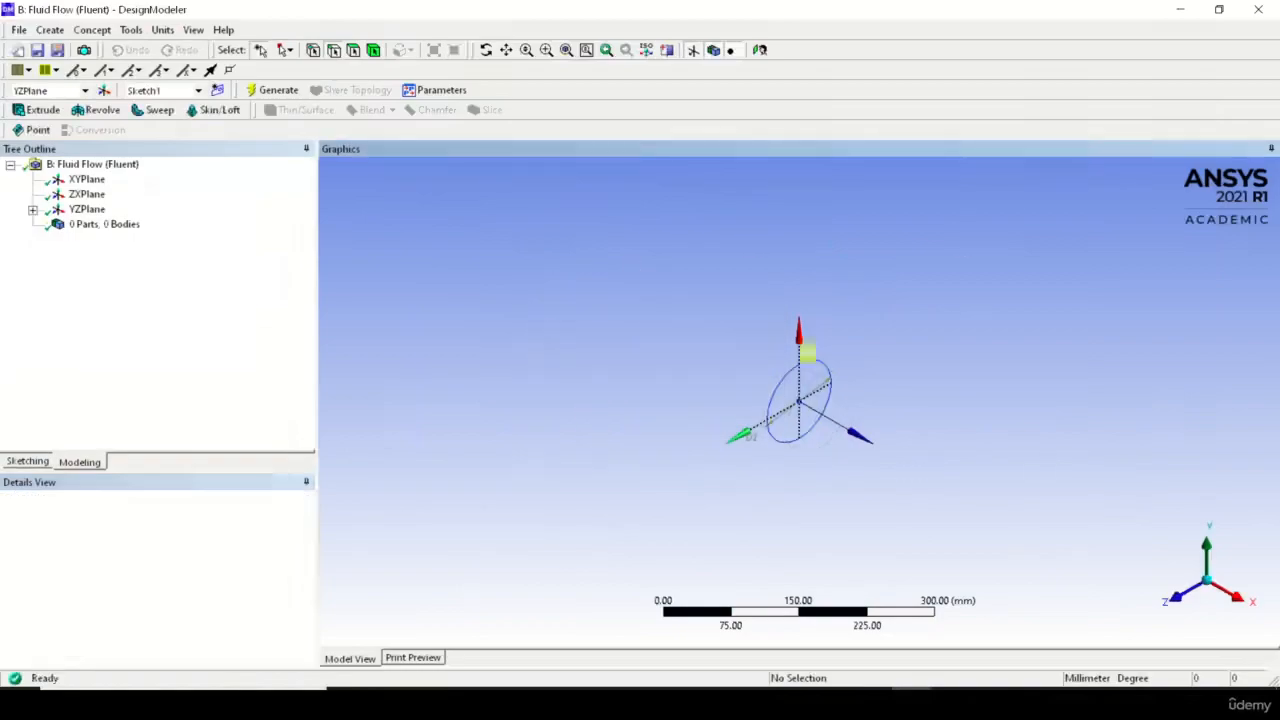
# Start an Add Material extrusion and apply Sketch1 on the YZPlane as its geometry
pyautogui.click(33, 209)
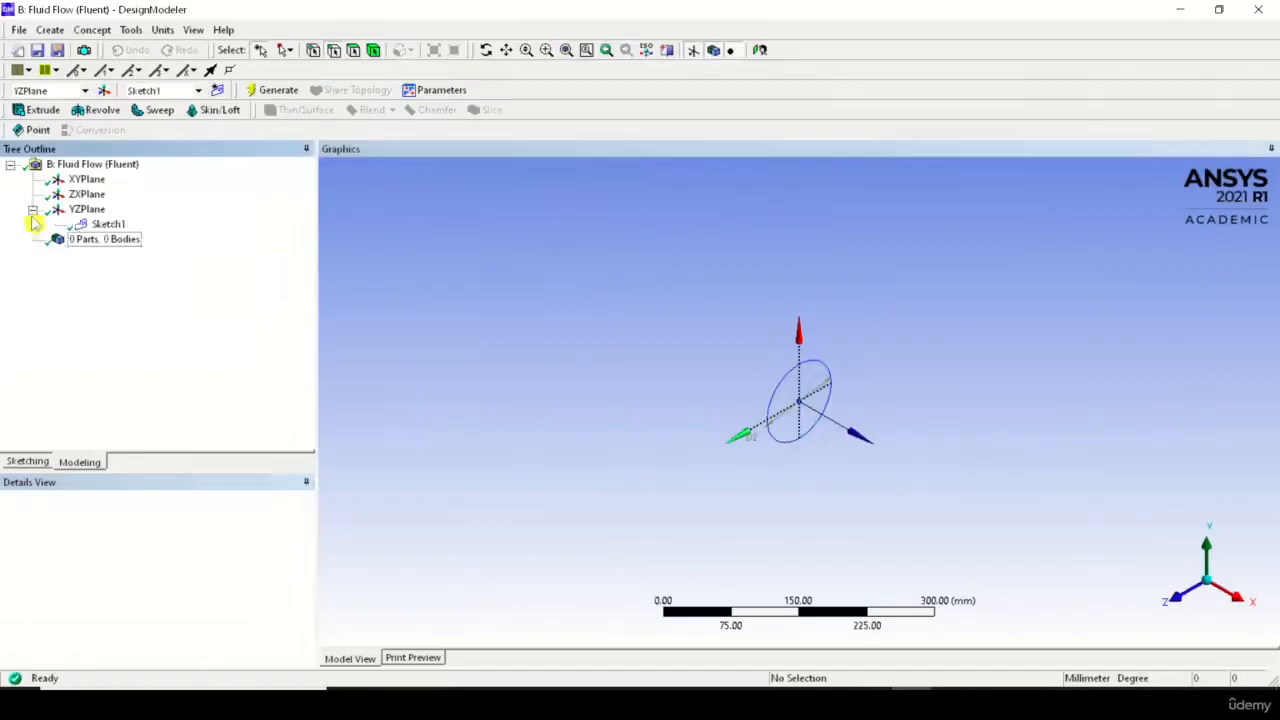
pyautogui.click(33, 210)
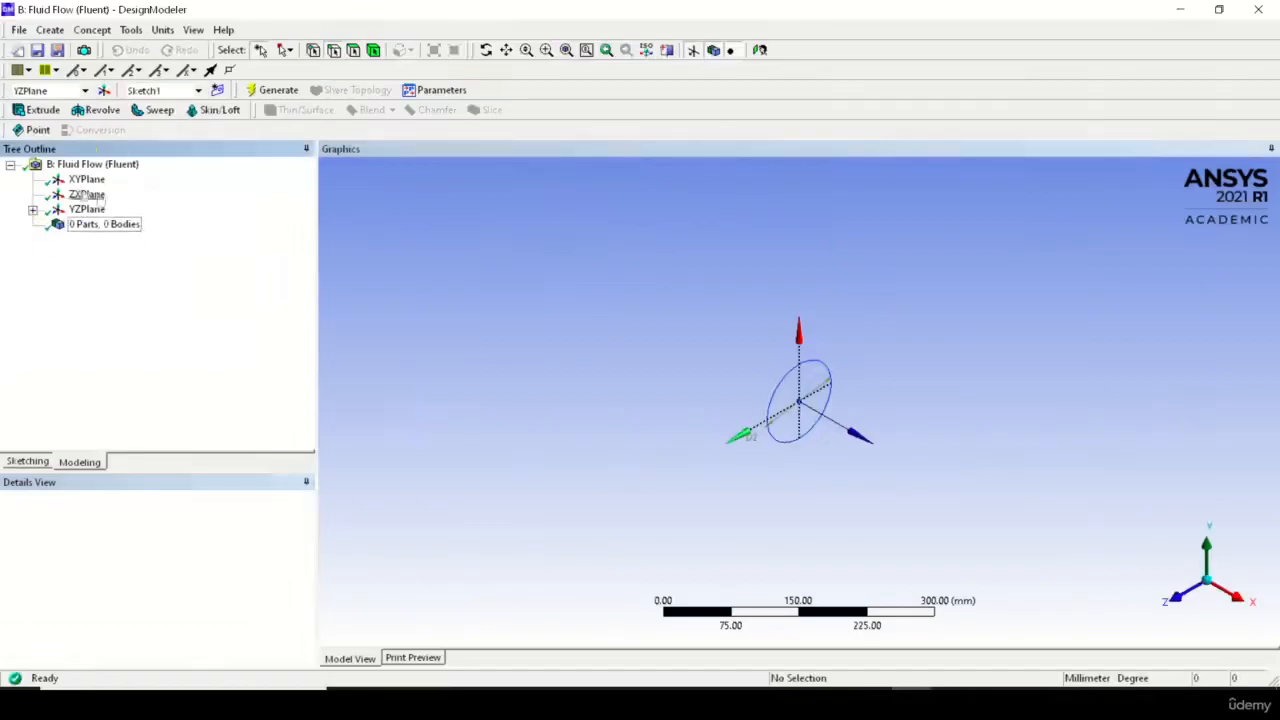
pyautogui.click(50, 111)
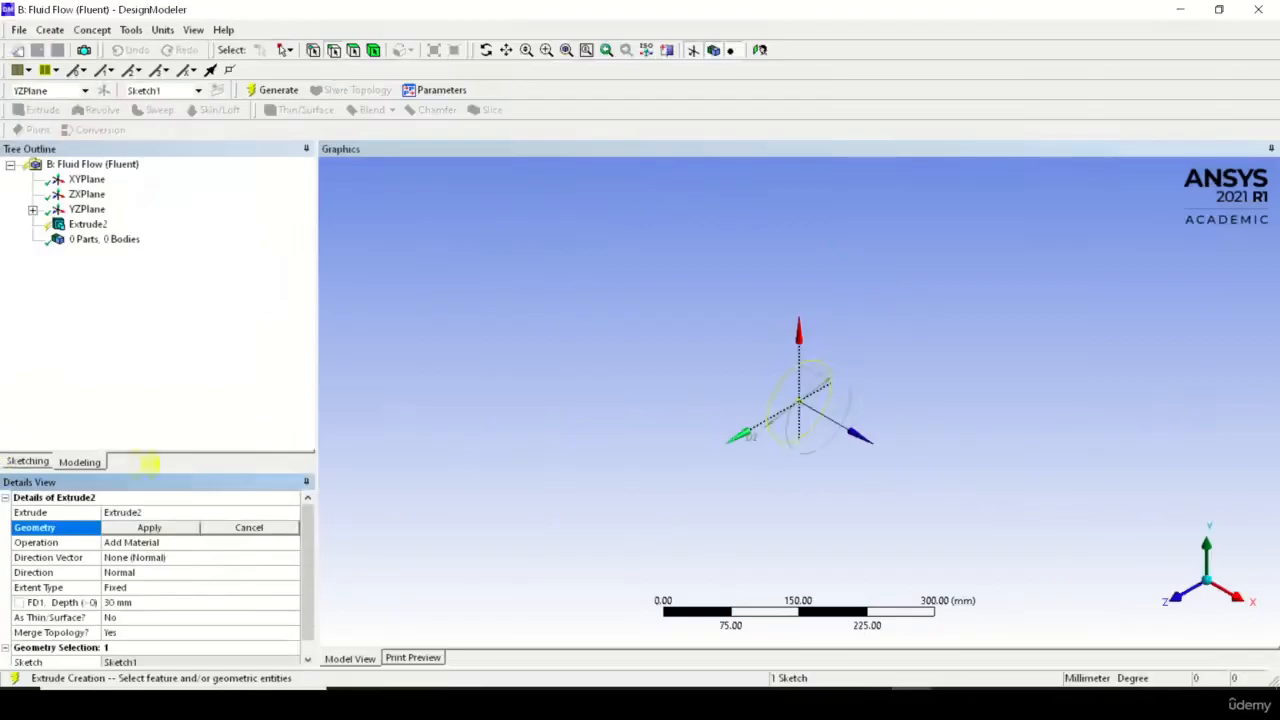
pyautogui.scroll(-1, 250, 590)
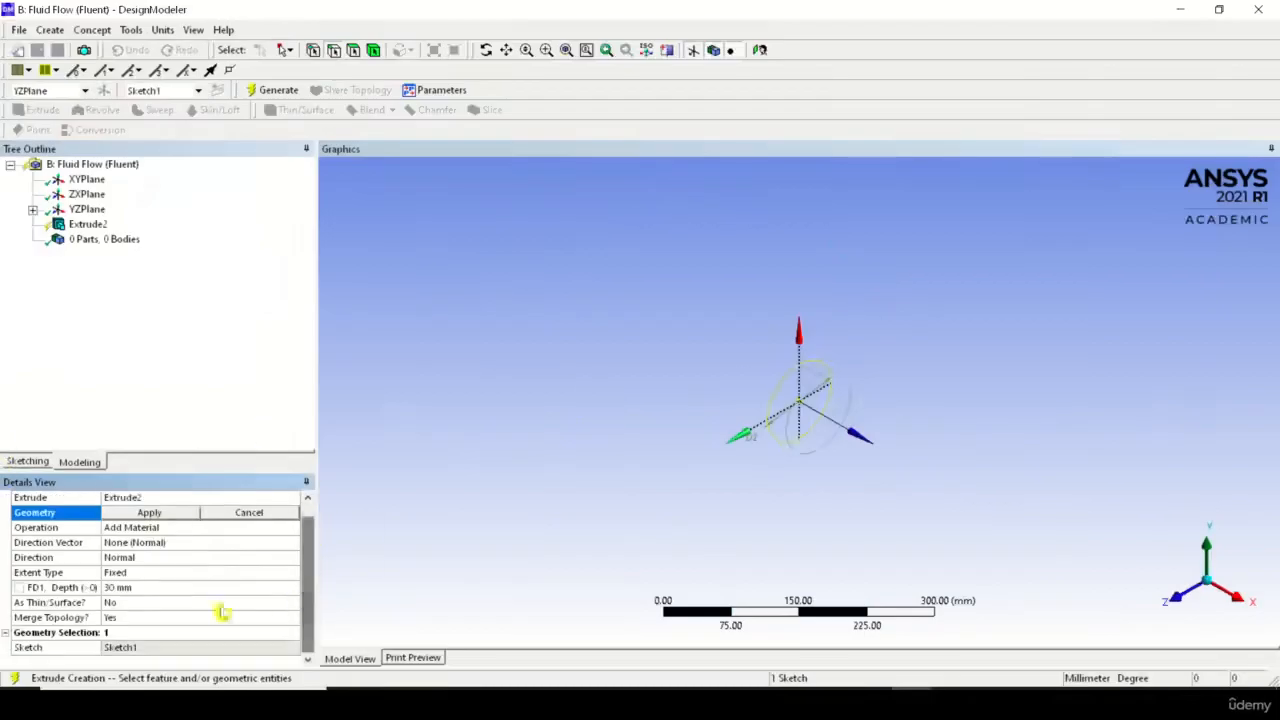
pyautogui.click(178, 517)
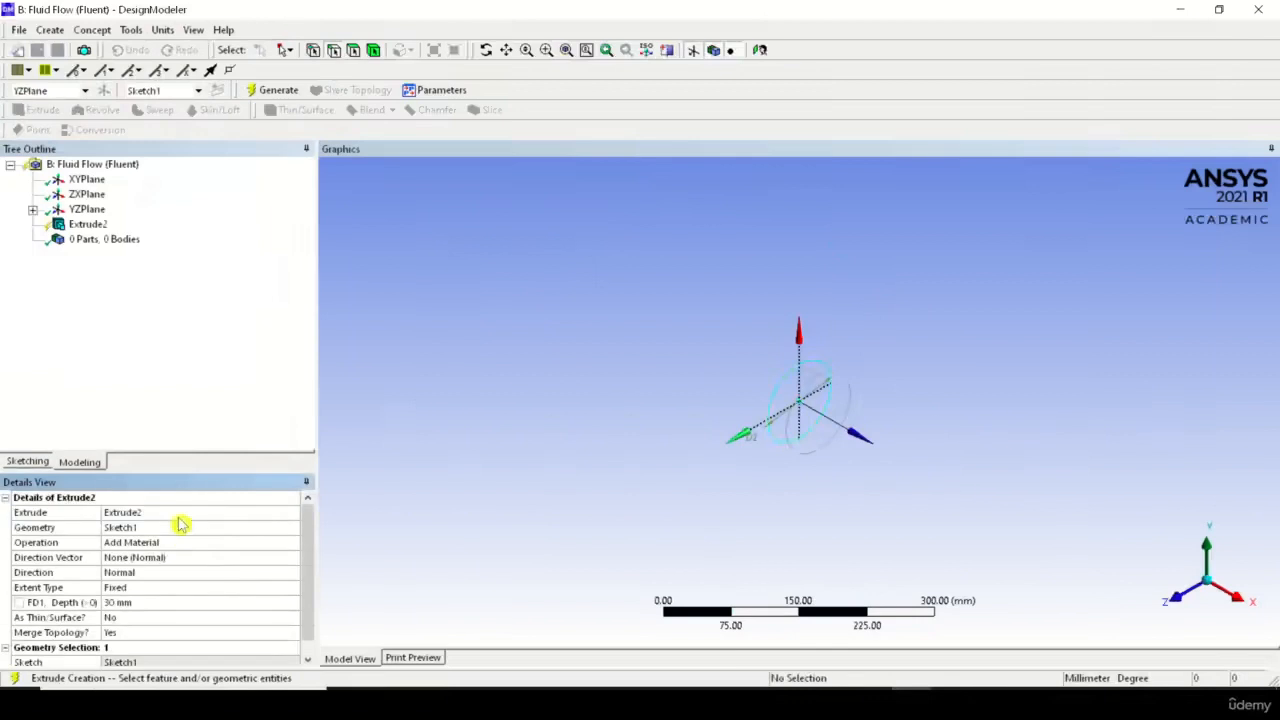
pyautogui.scroll(-1, 296, 508)
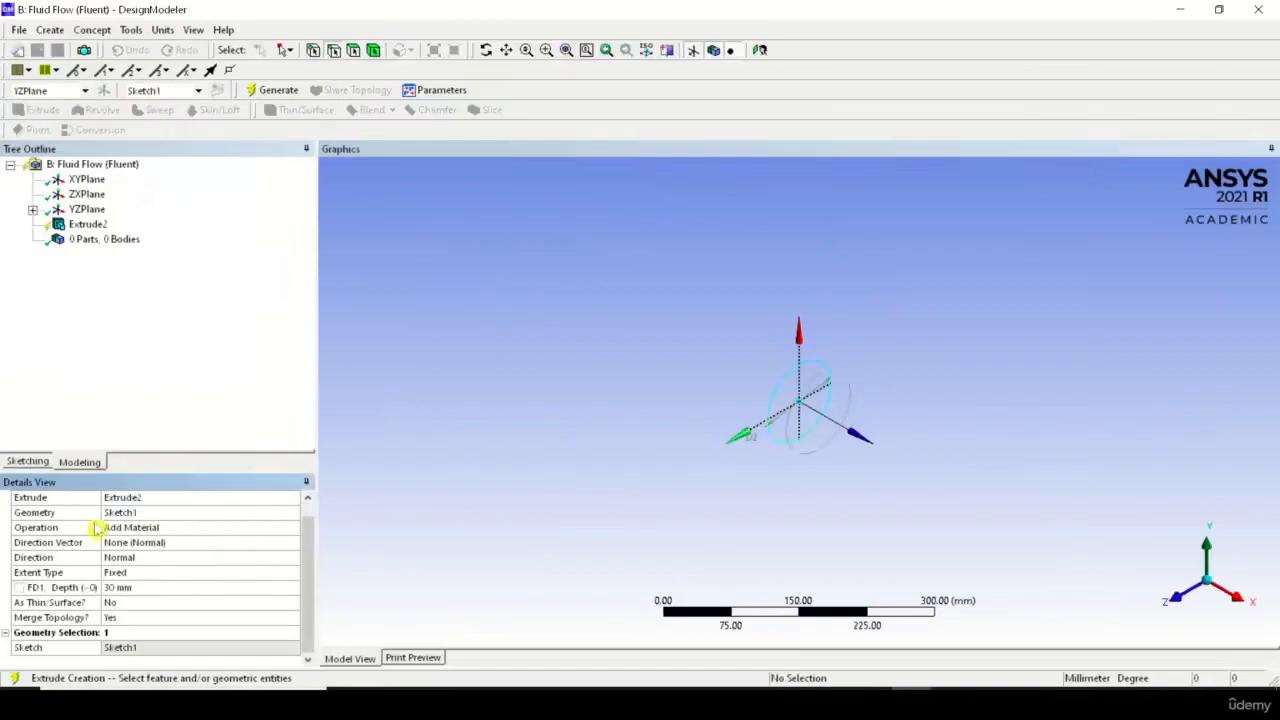
pyautogui.click(172, 529)
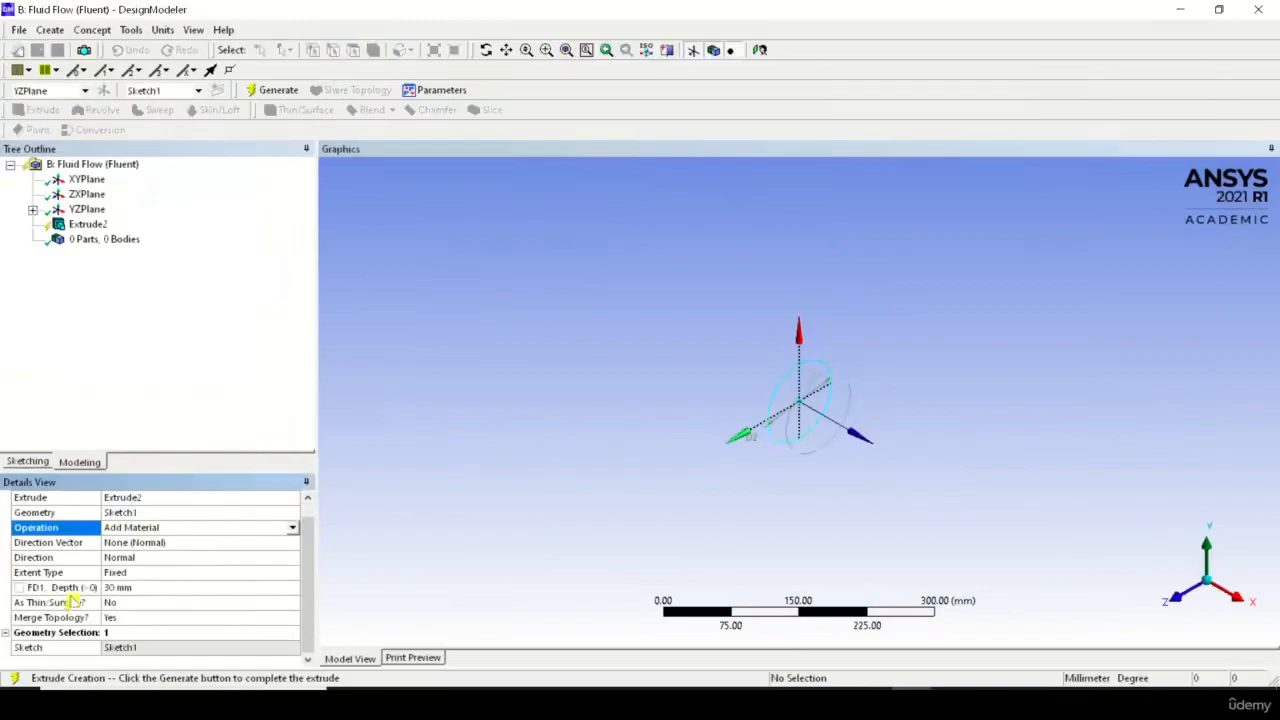
# Set the extrusion depth to 1500 mm and generate the cylindrical pipe body
pyautogui.click(150, 588)
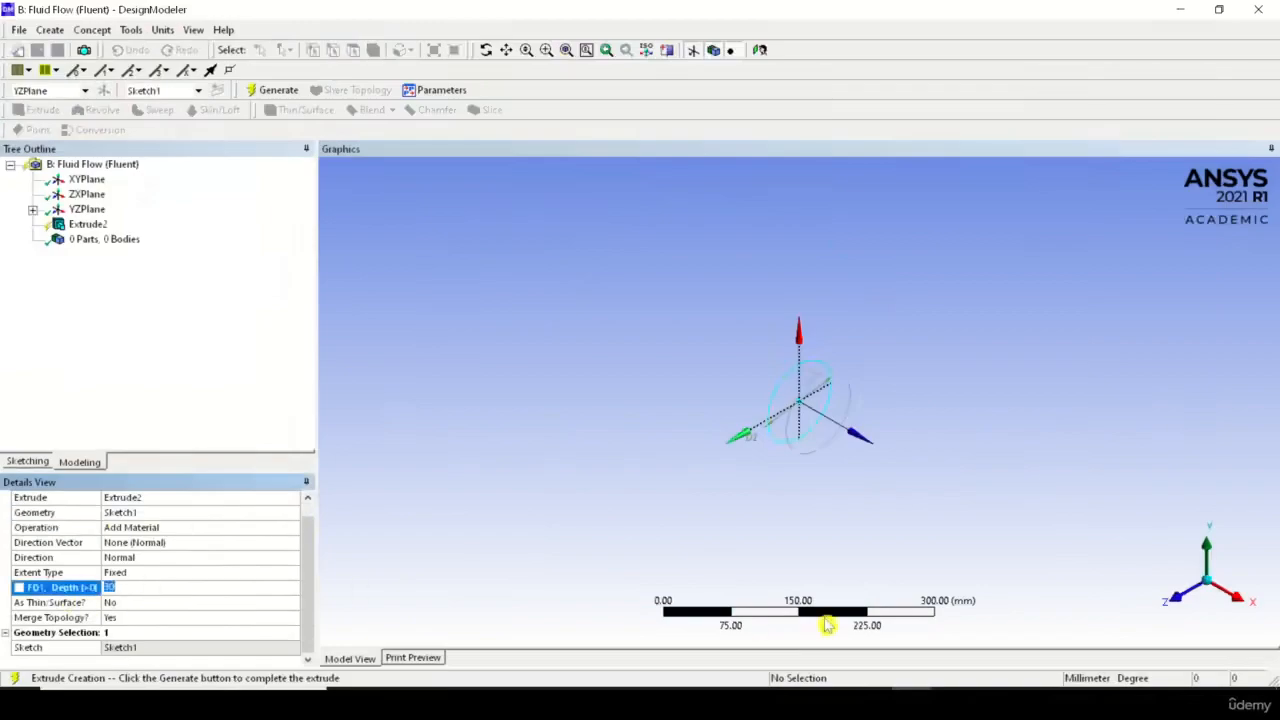
pyautogui.write('1500')
pyautogui.press('Return')
pyautogui.scroll(-8, 733, 446)
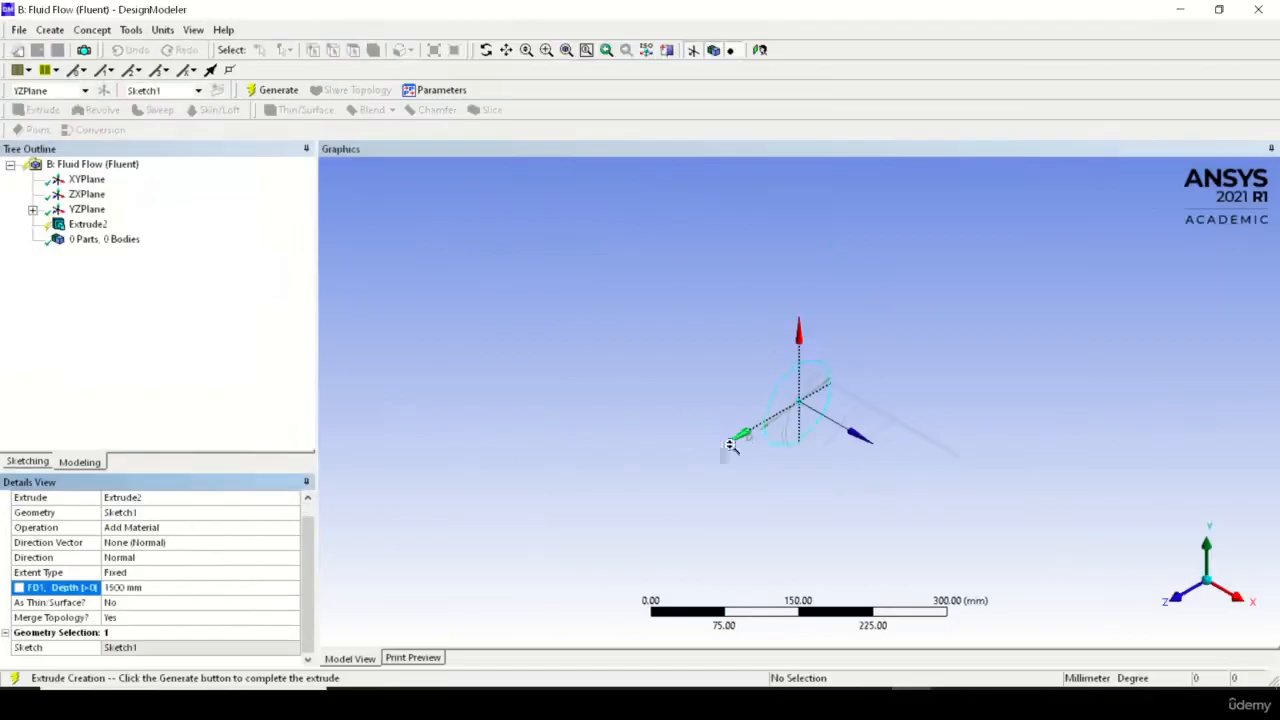
pyautogui.moveTo(733, 446); pyautogui.dragTo(935, 465, button='middle')
pyautogui.scroll(-2, 843, 410)
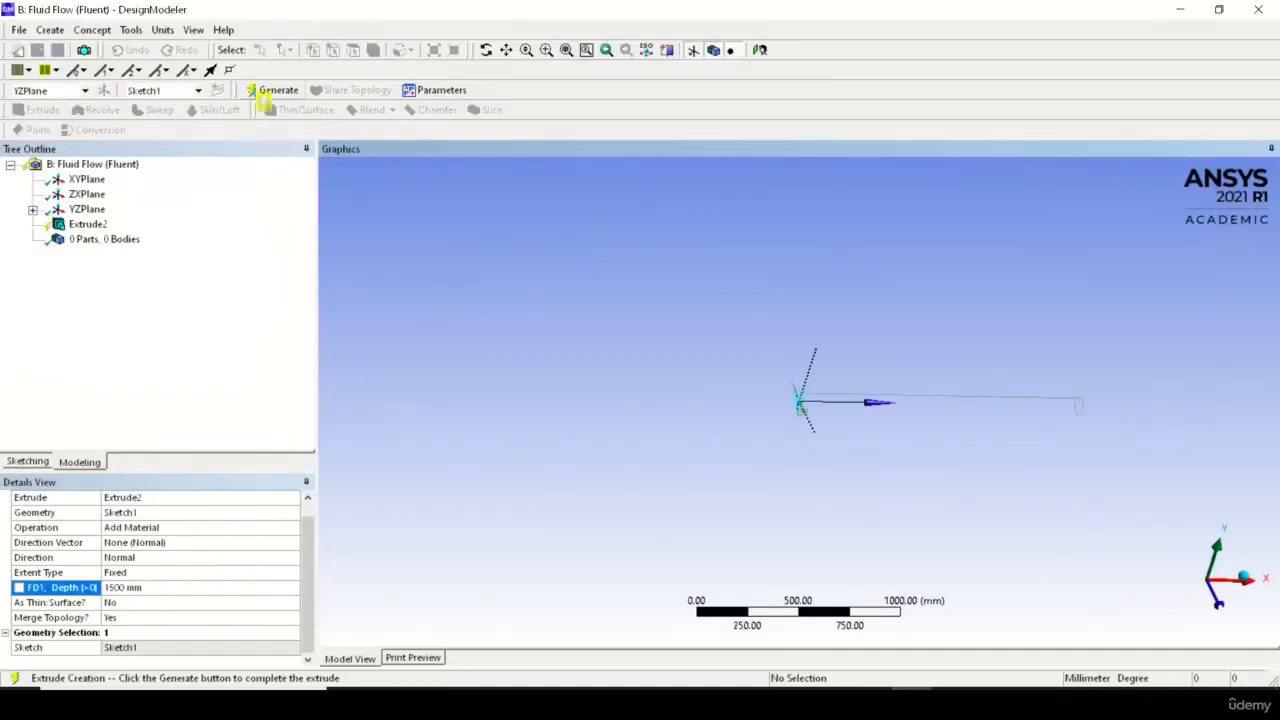
pyautogui.click(272, 90)
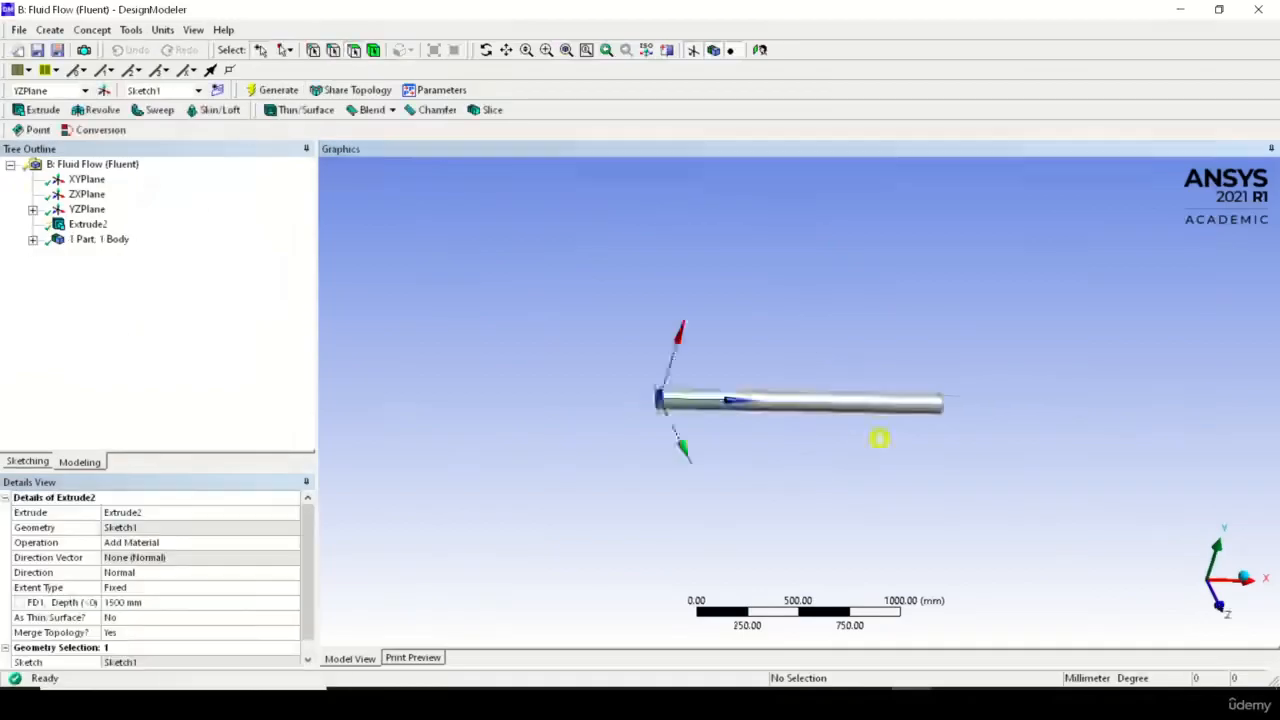
# Set the pipe extrusion's direction to Reversed and regenerate the body
pyautogui.moveTo(883, 437); pyautogui.dragTo(979, 465, button='middle')
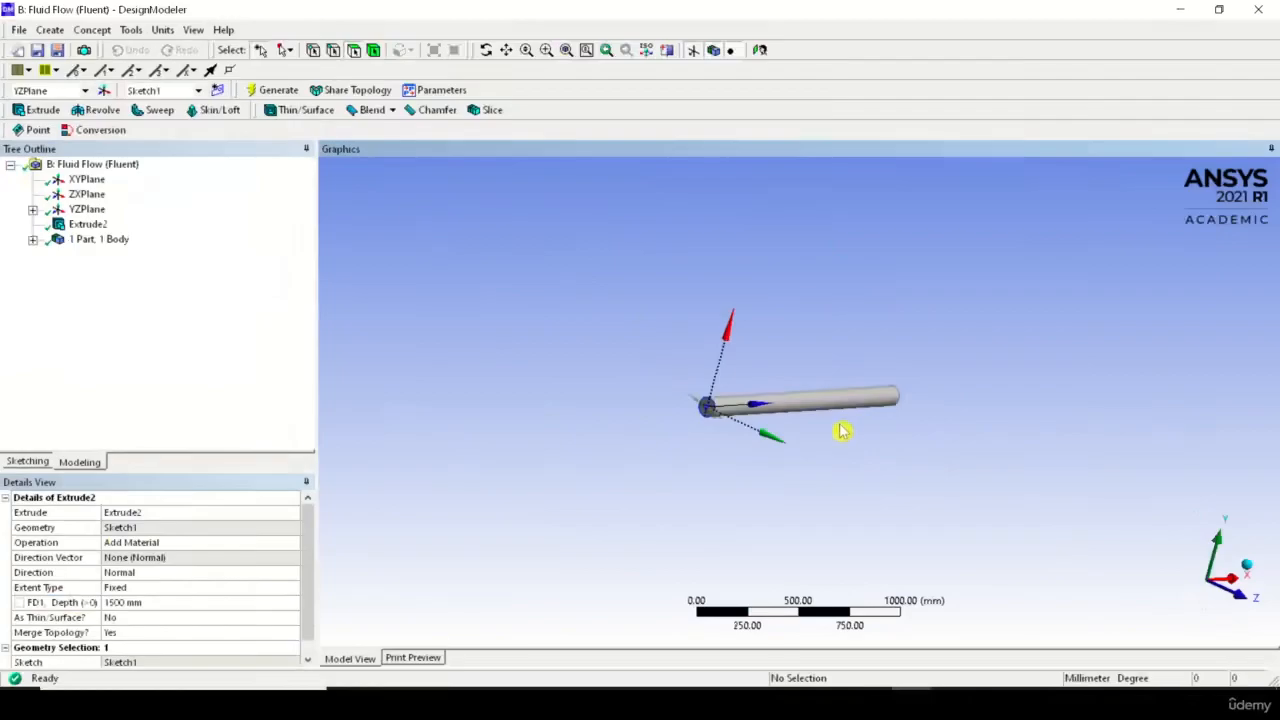
pyautogui.scroll(1, 842, 430)
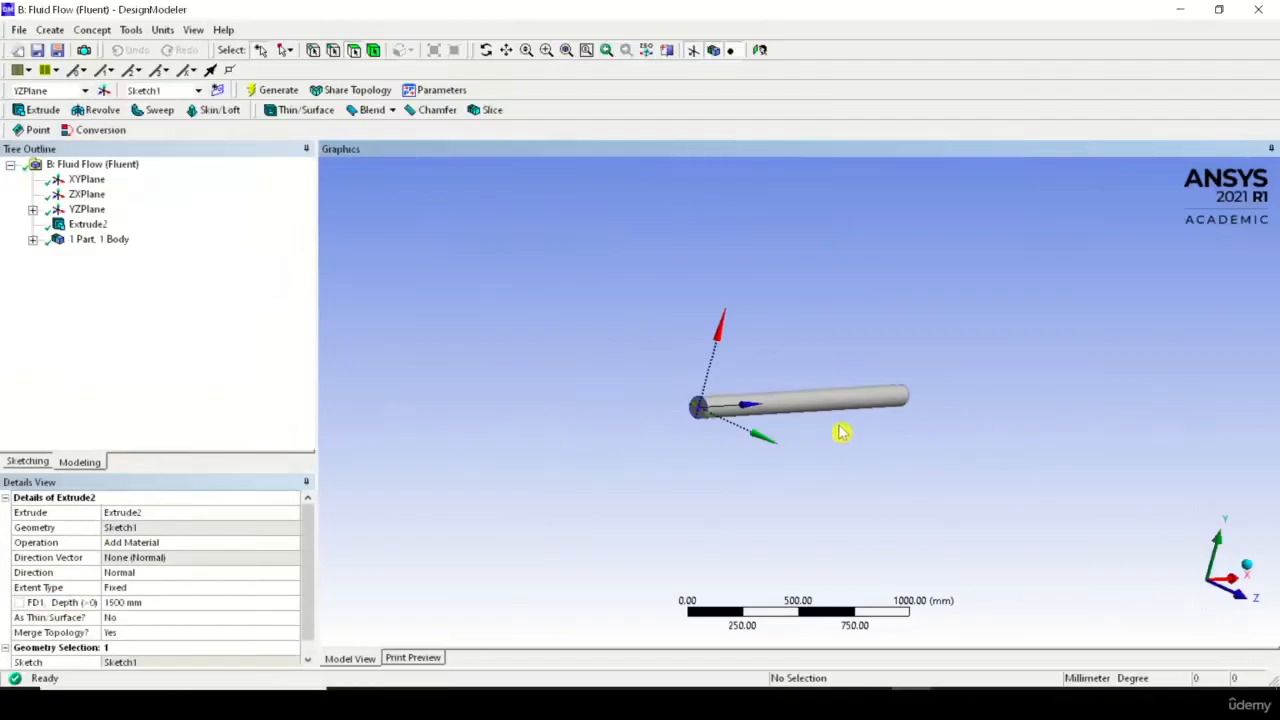
pyautogui.click(1247, 608)
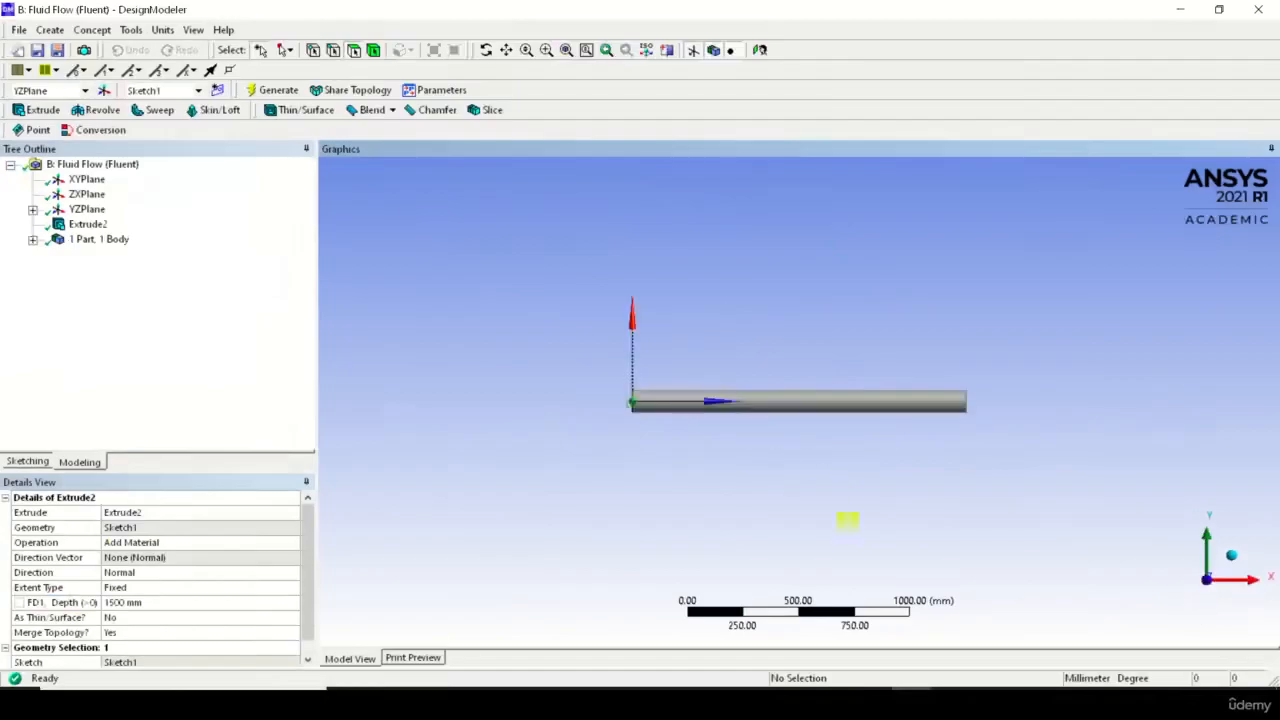
pyautogui.click(33, 209)
pyautogui.click(33, 209)
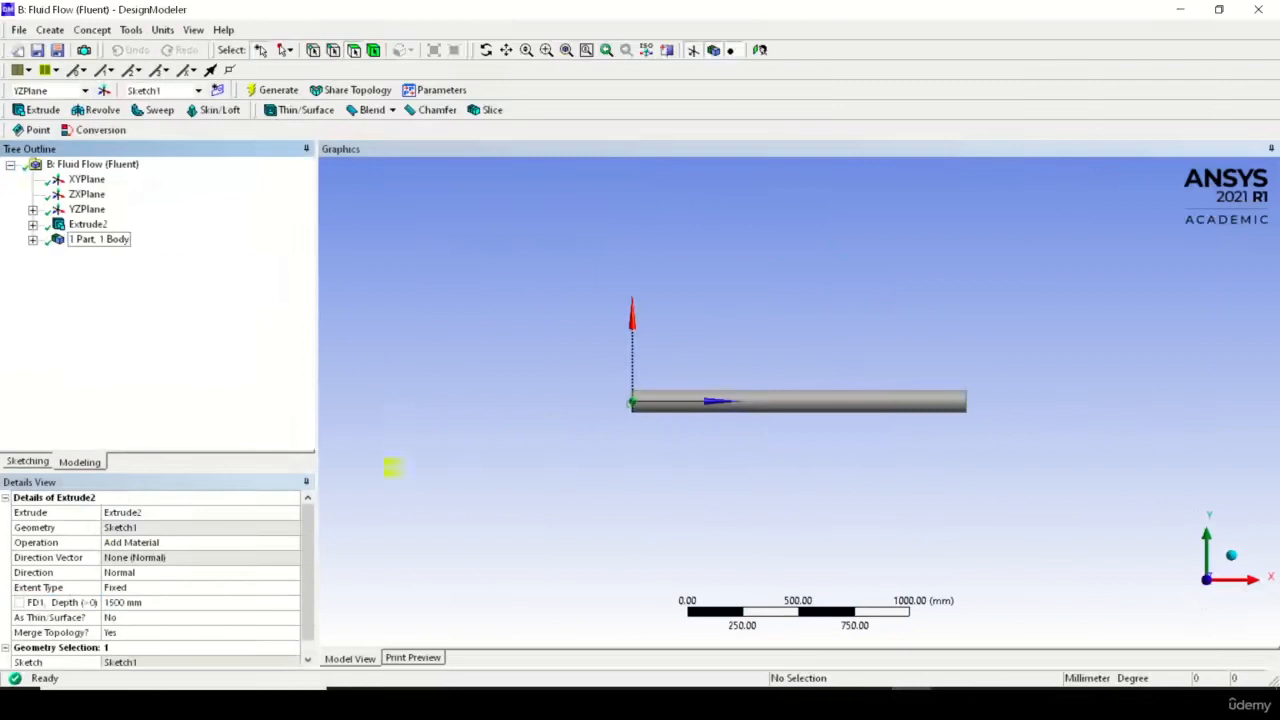
pyautogui.click(176, 574)
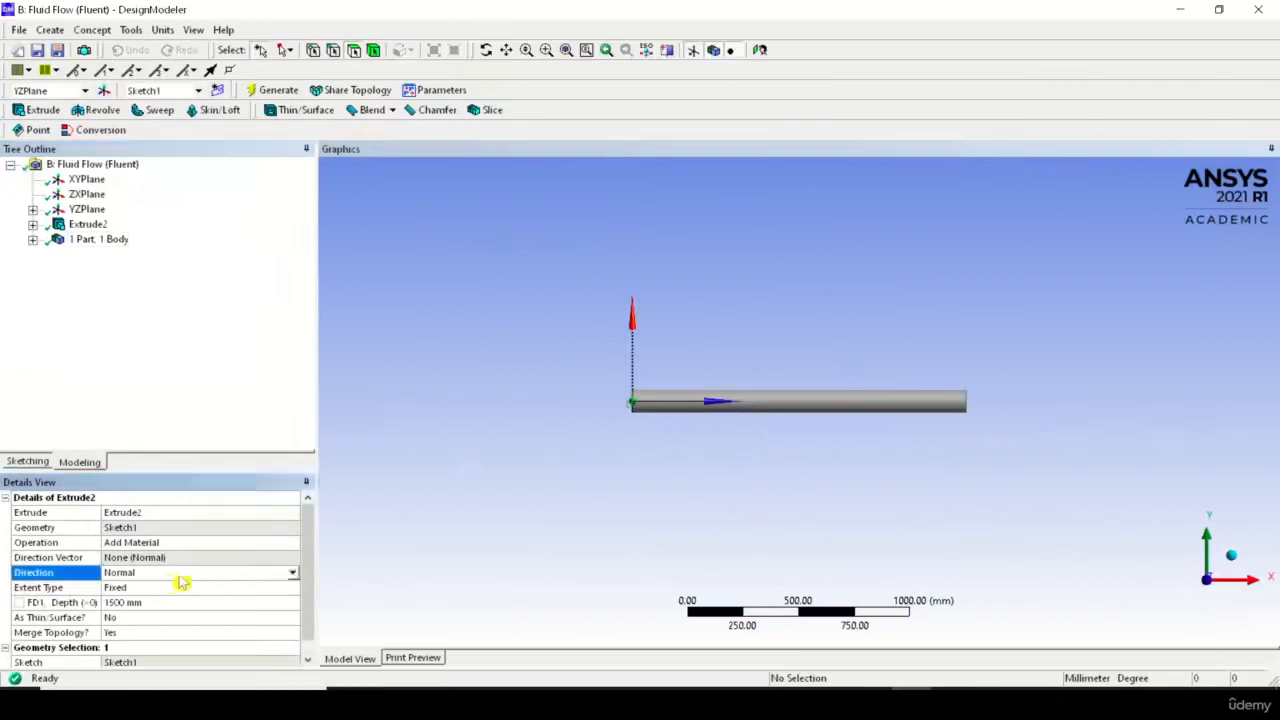
pyautogui.click(292, 575)
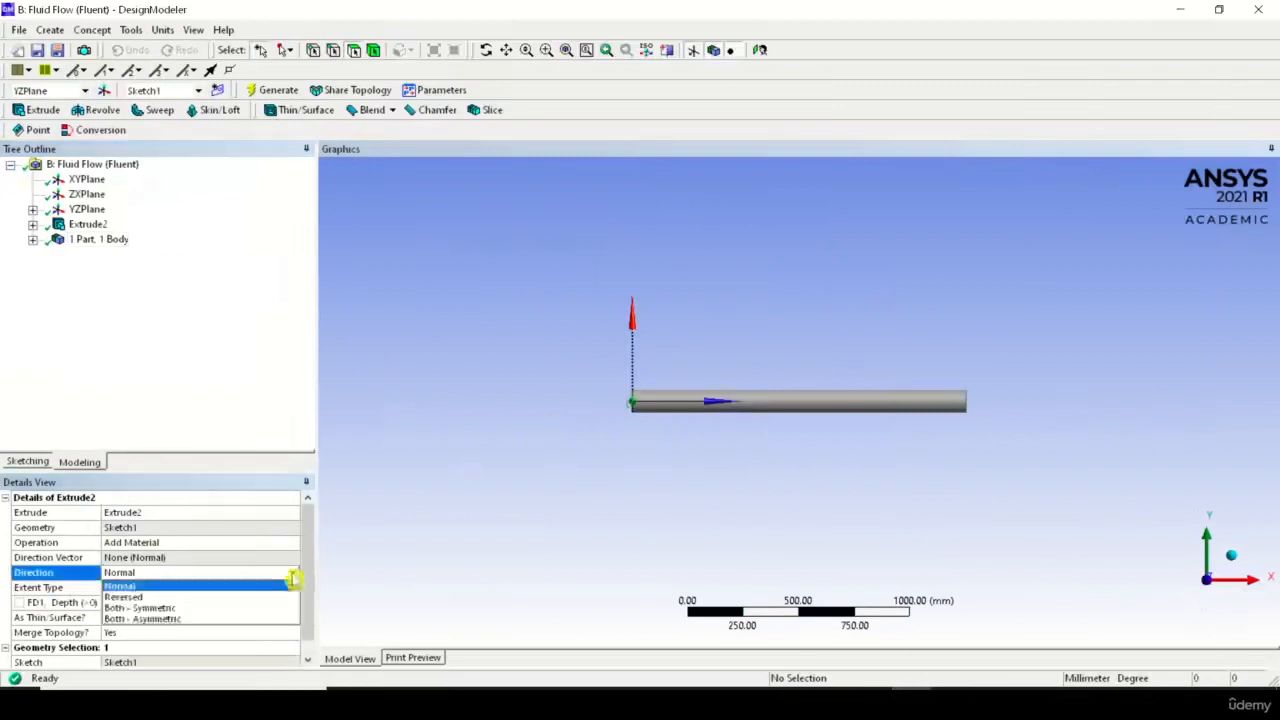
pyautogui.click(126, 597)
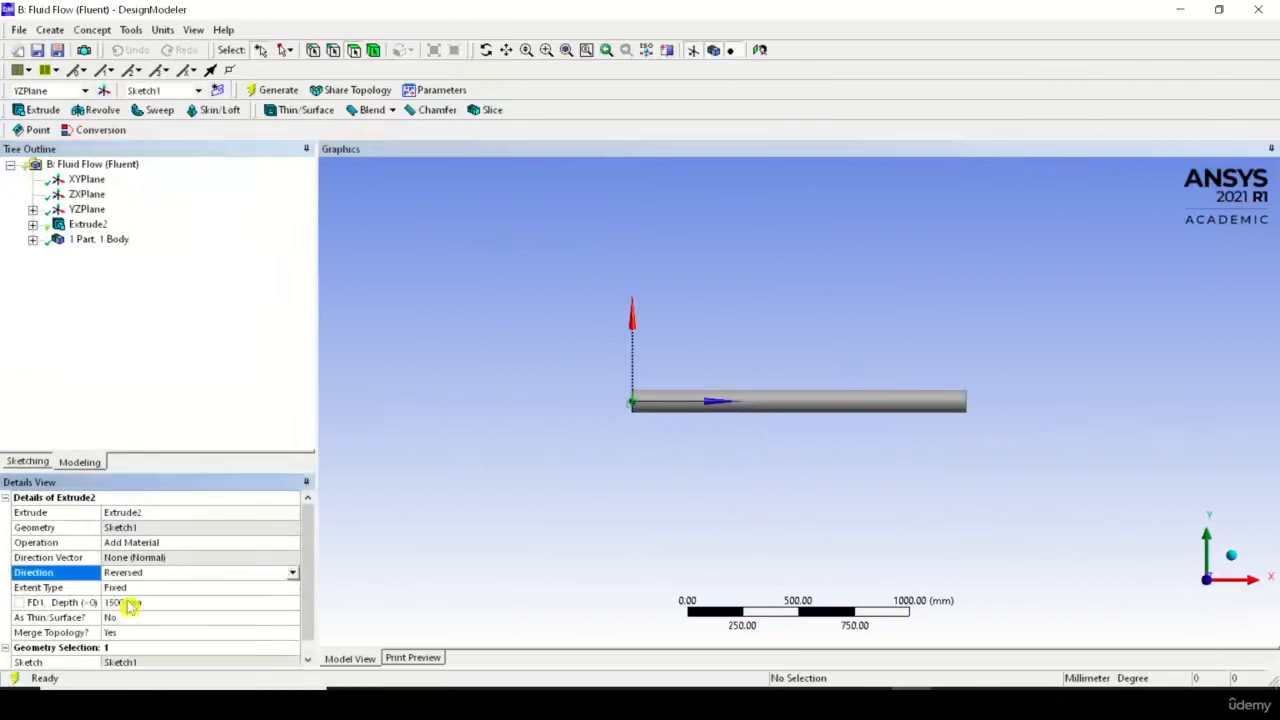
pyautogui.click(262, 90)
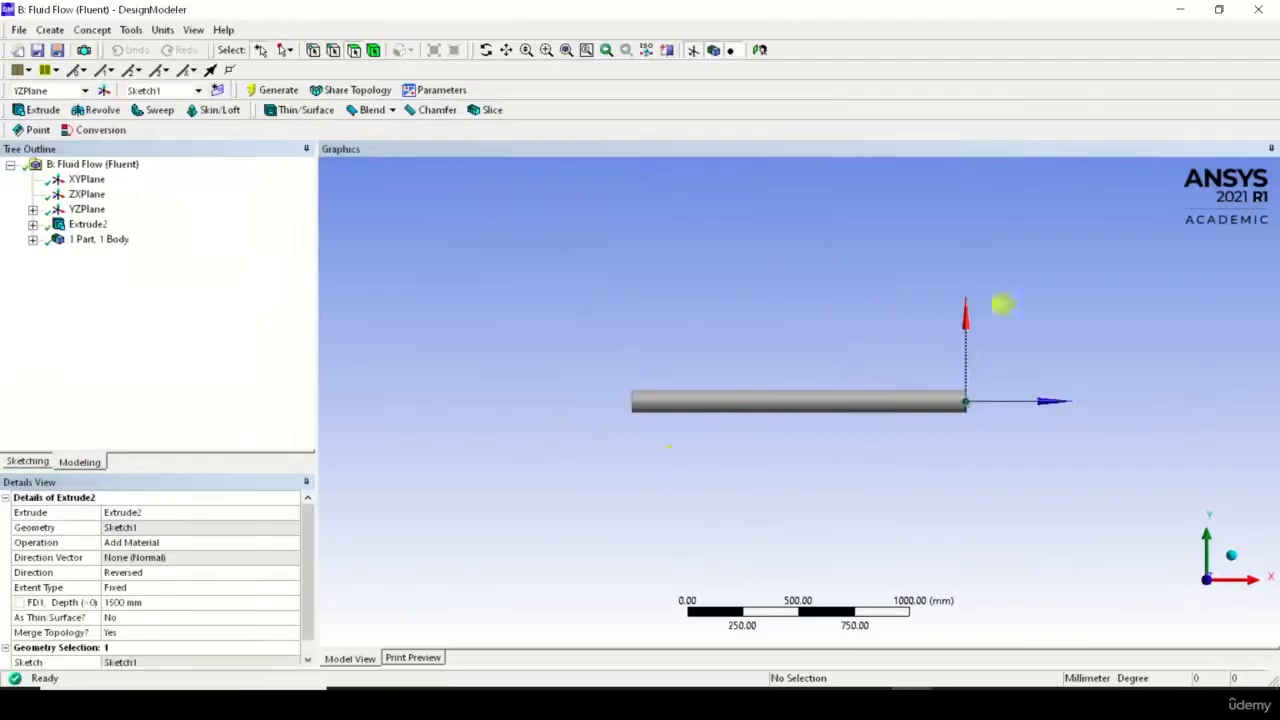
# Restore the pipe extrusion's direction to Normal and regenerate the body
pyautogui.click(182, 574)
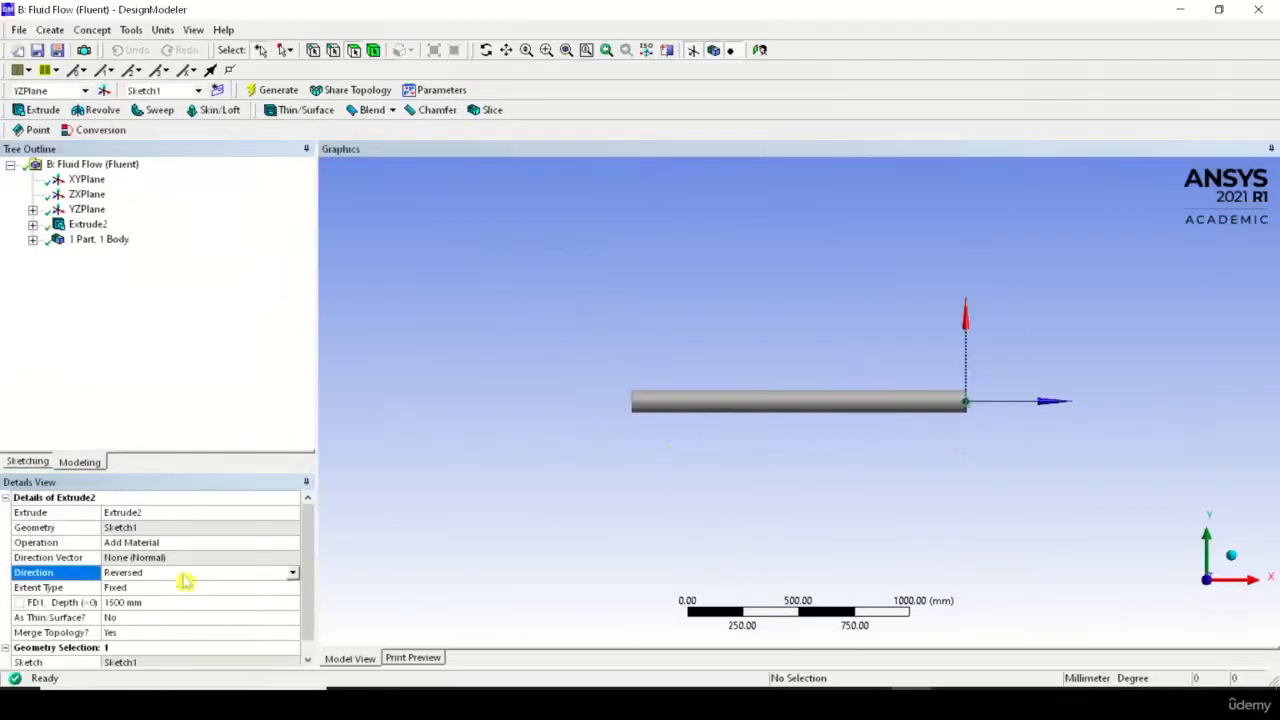
pyautogui.click(296, 575)
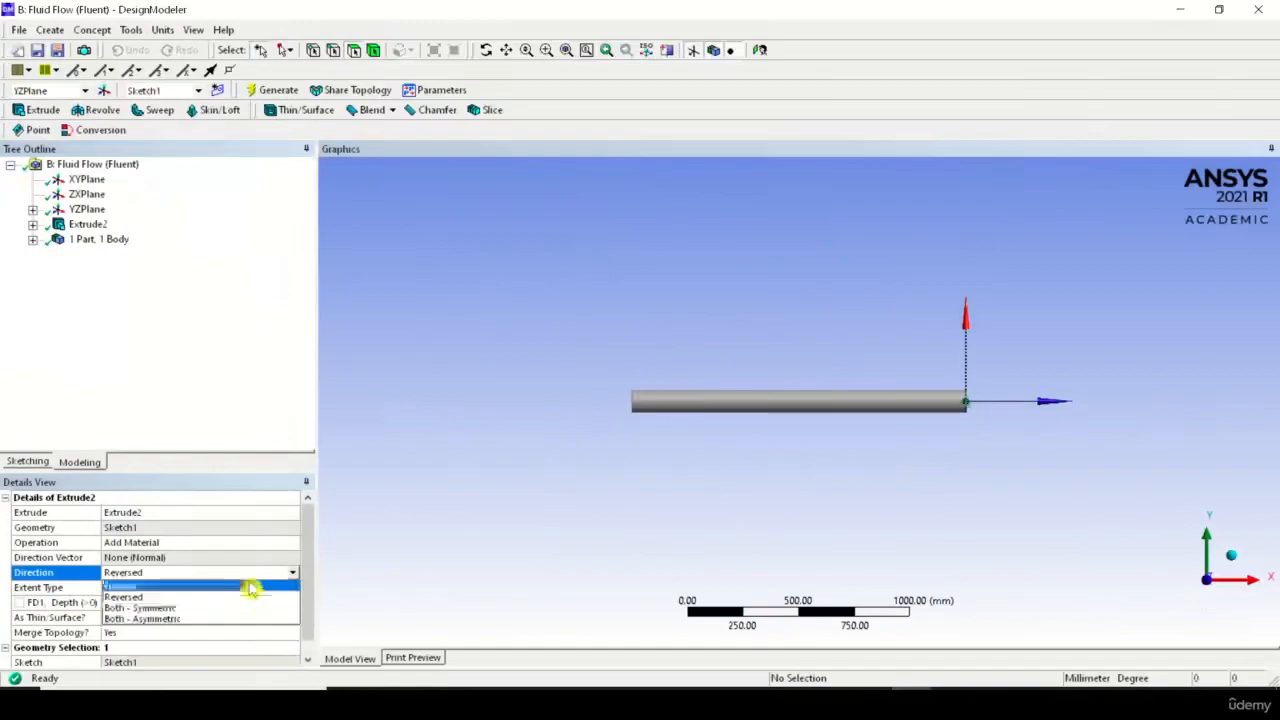
pyautogui.click(250, 585)
pyautogui.click(272, 90)
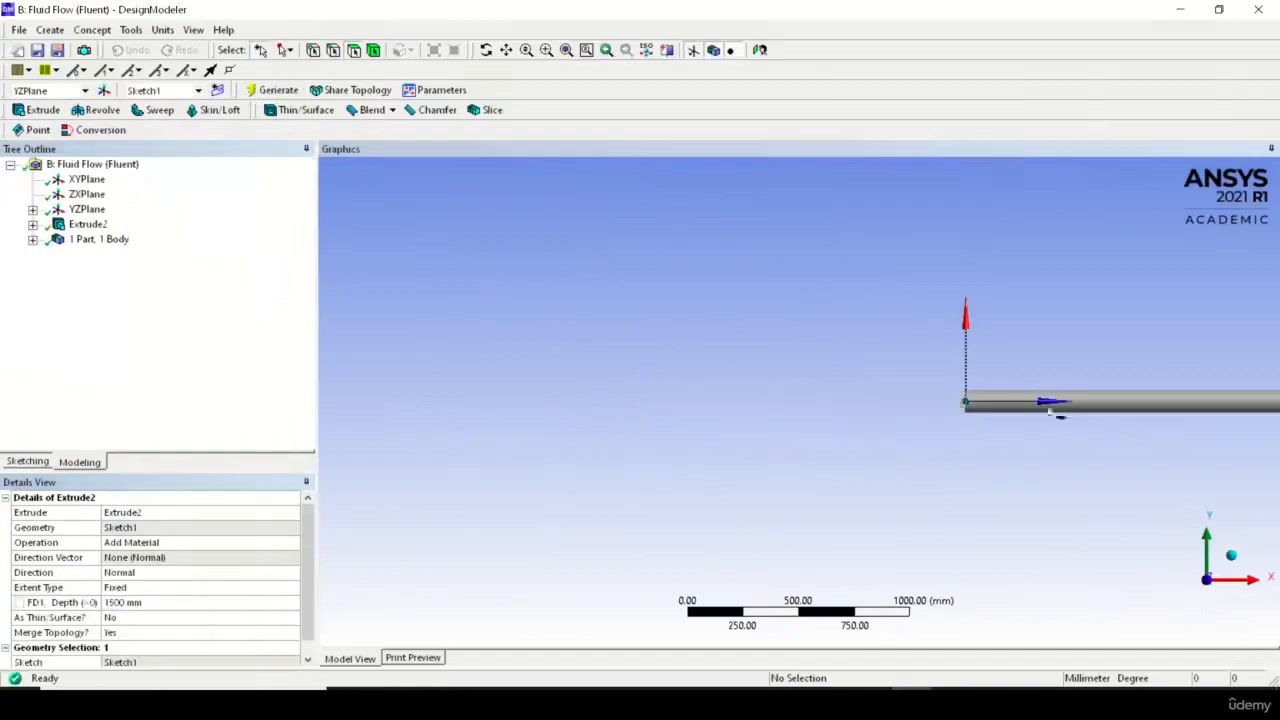
pyautogui.keyDown('ctrl'); pyautogui.moveTo(1017, 394); pyautogui.dragTo(660, 414, button='middle'); pyautogui.keyUp('ctrl')
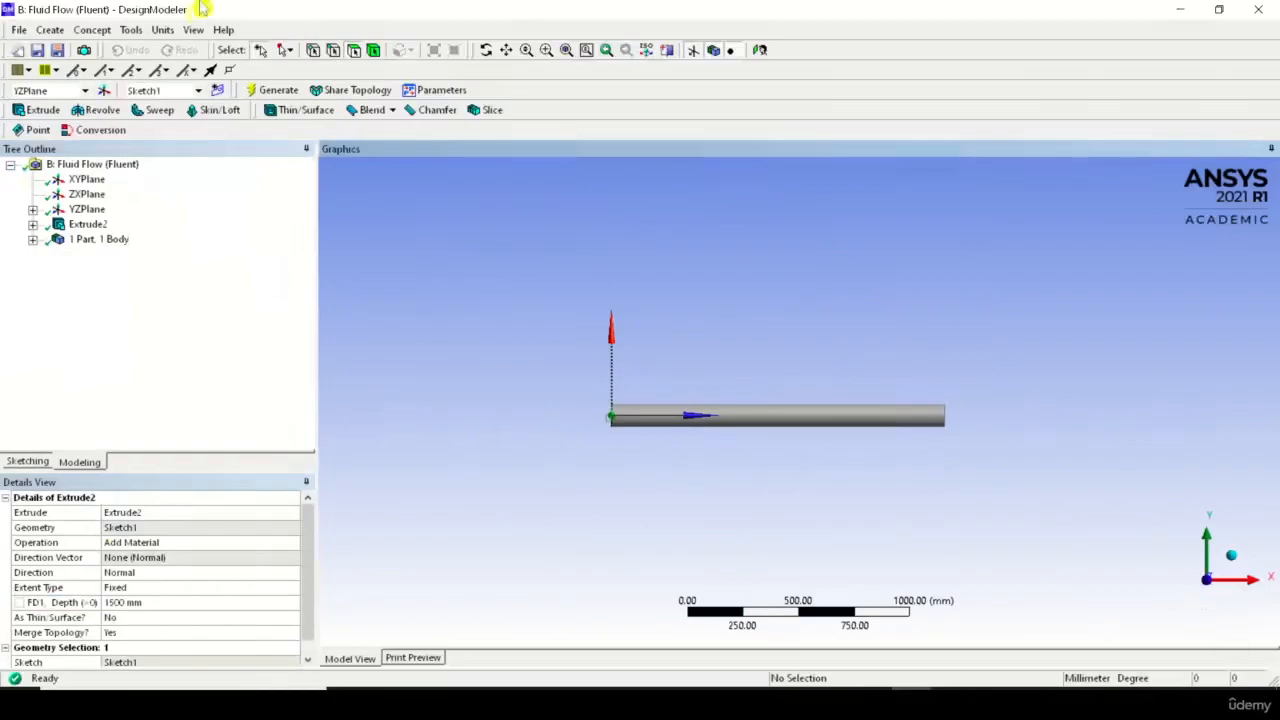
# Close DesignModeler with the pipe geometry finished
pyautogui.click(18, 30)
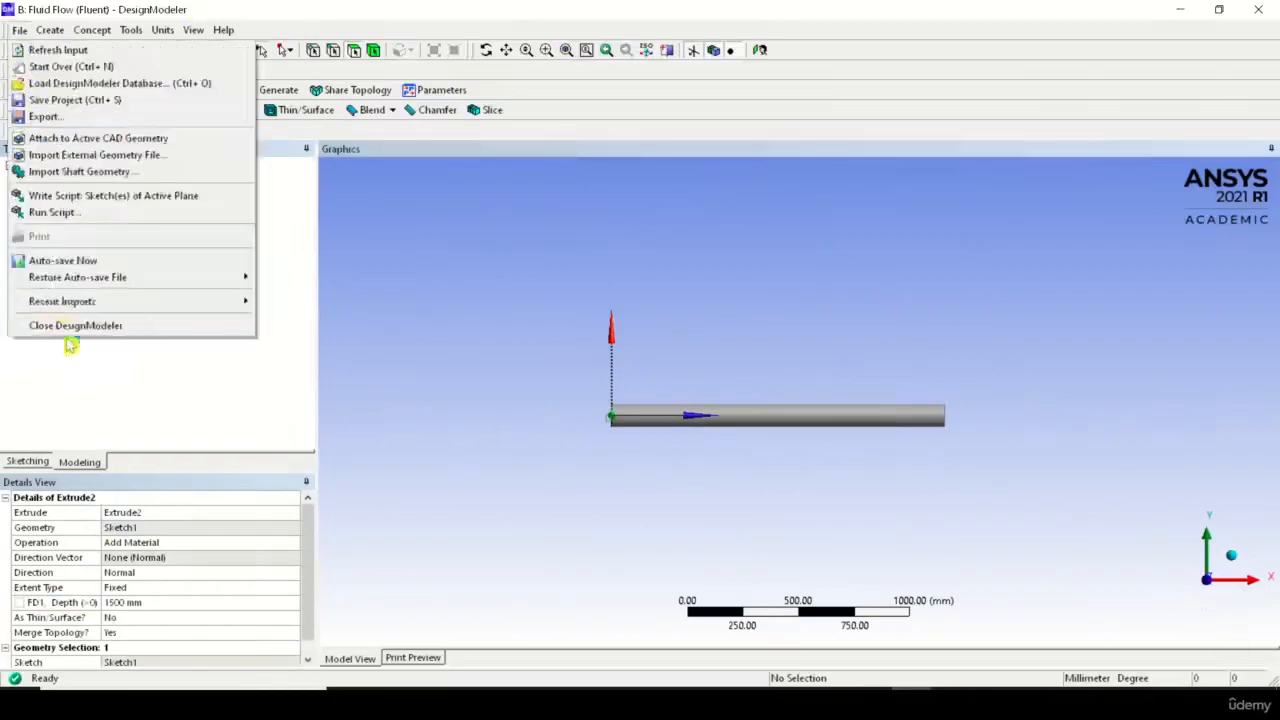
pyautogui.click(62, 327)
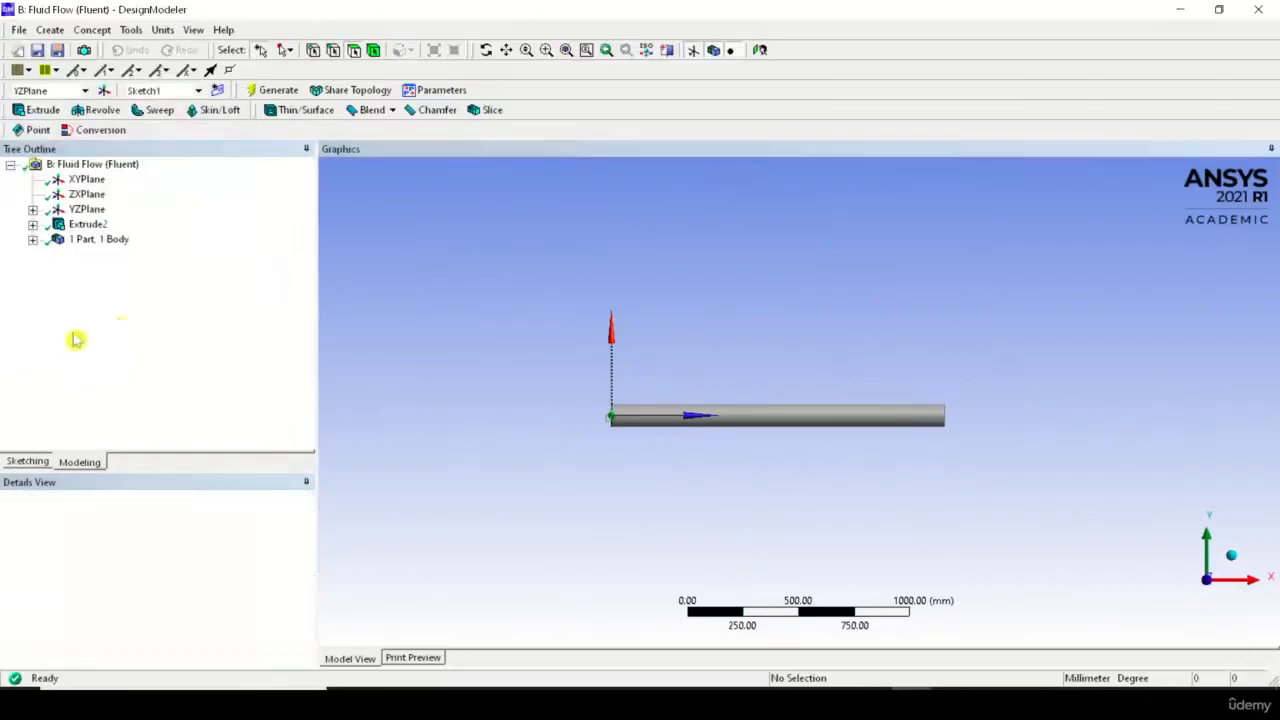